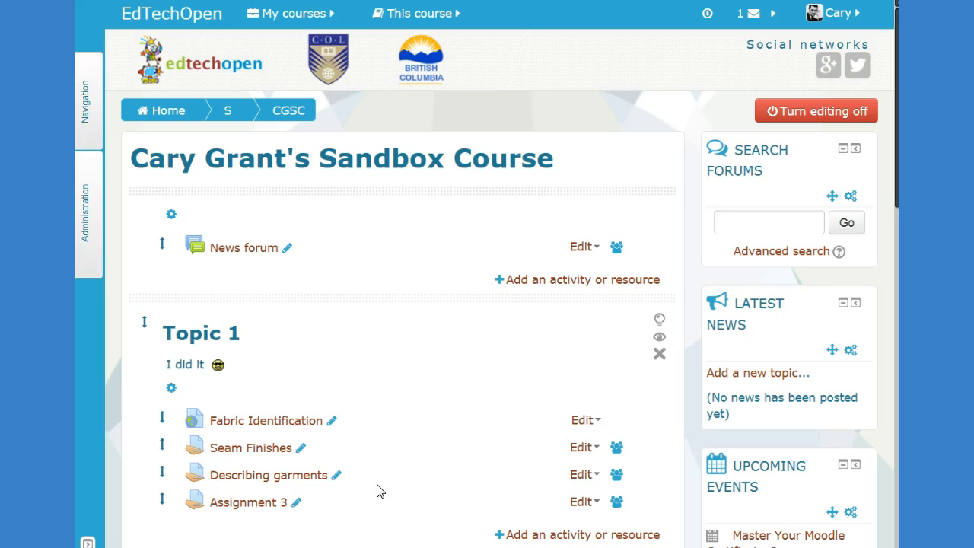
- Open the course's settings for editing and expand the Groups section
left_click(95, 241)
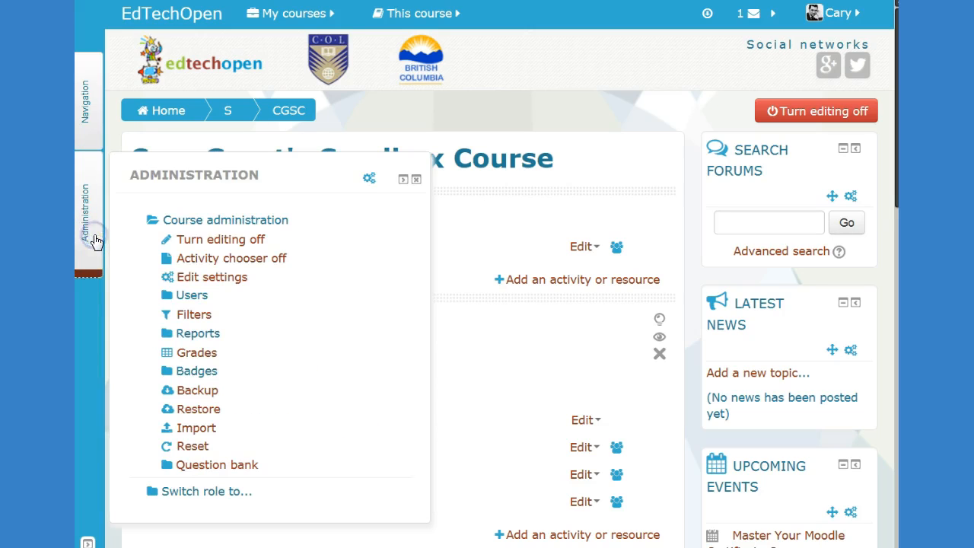
left_click(196, 279)
scroll(329, 321, "down", 5)
scroll(328, 320, "down", 9)
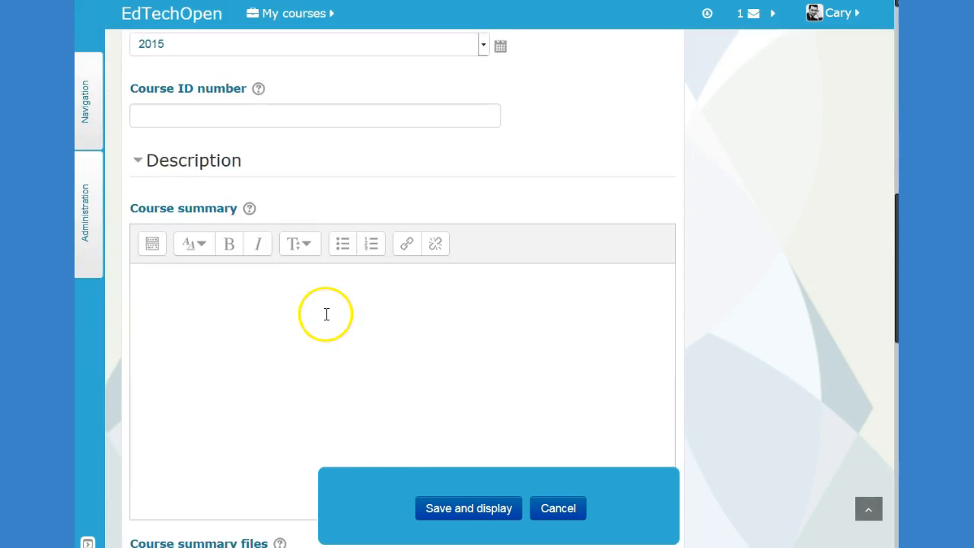
scroll(325, 318, "down", 5)
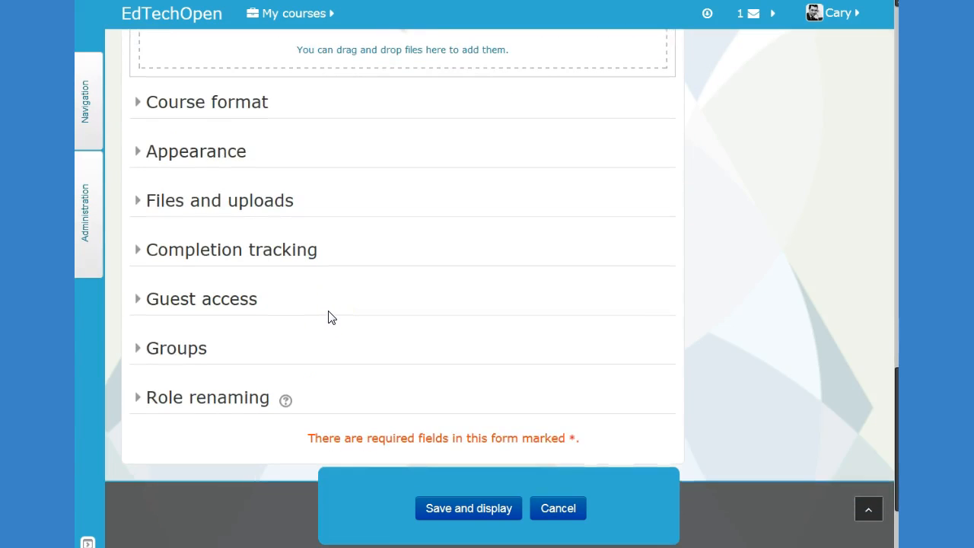
left_click(200, 355)
left_click(200, 355)
scroll(255, 383, "down", 1)
scroll(256, 383, "down", 2)
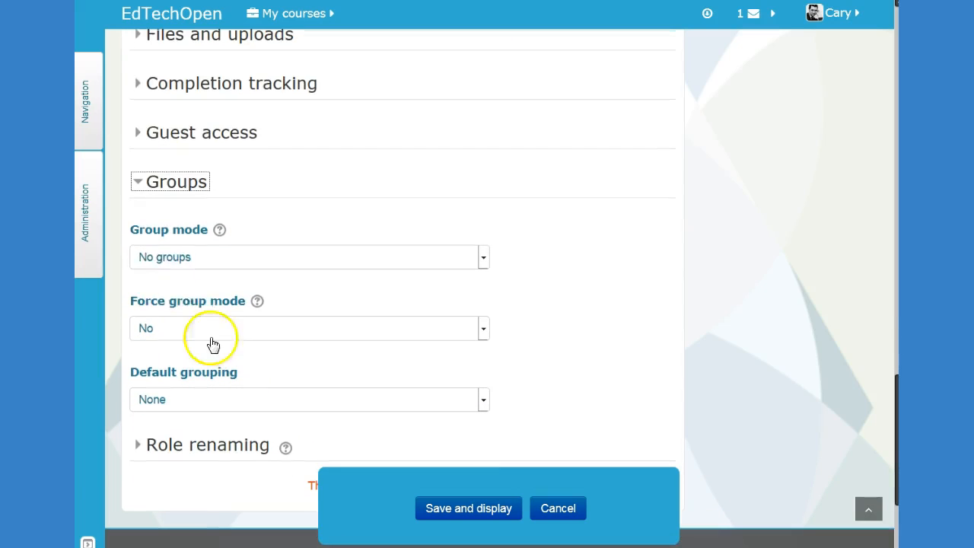
- Set the course's group mode to Visible groups and save the course settings
left_click(203, 260)
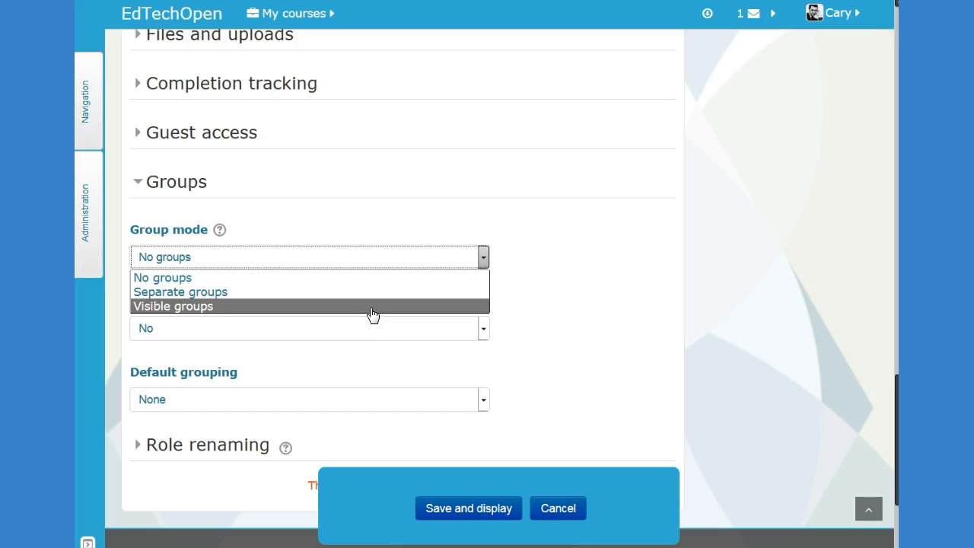
left_click(372, 308)
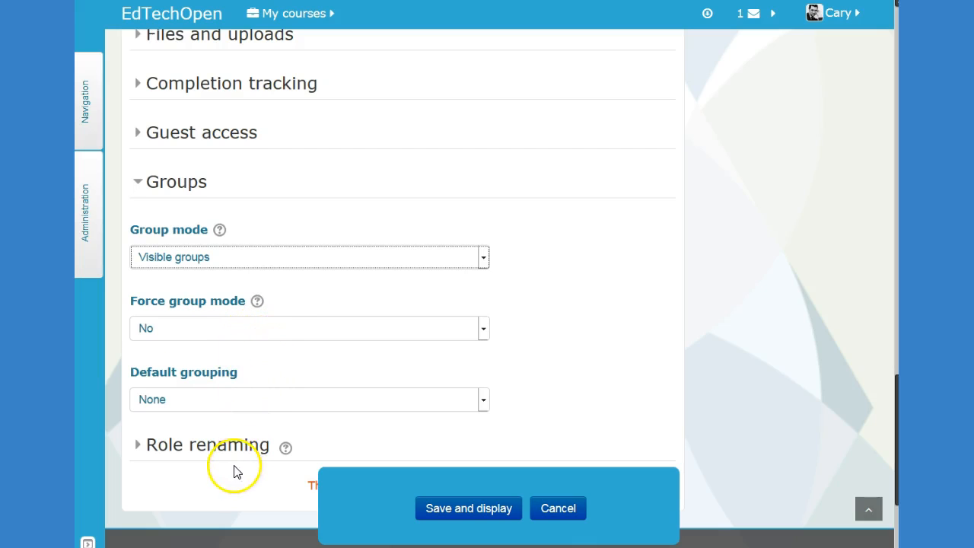
left_click(449, 514)
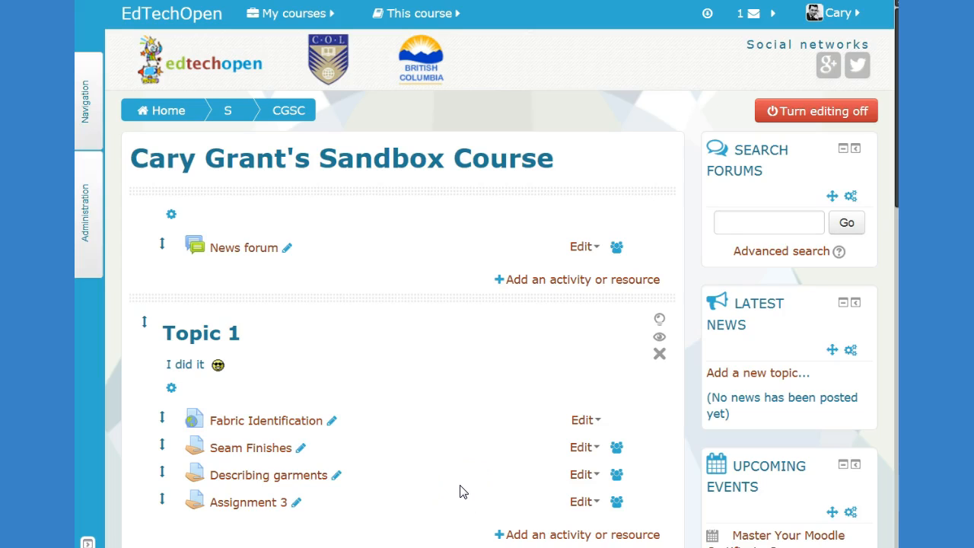
- Open the group management page for the course's users and start auto-creating groups
left_click(90, 226)
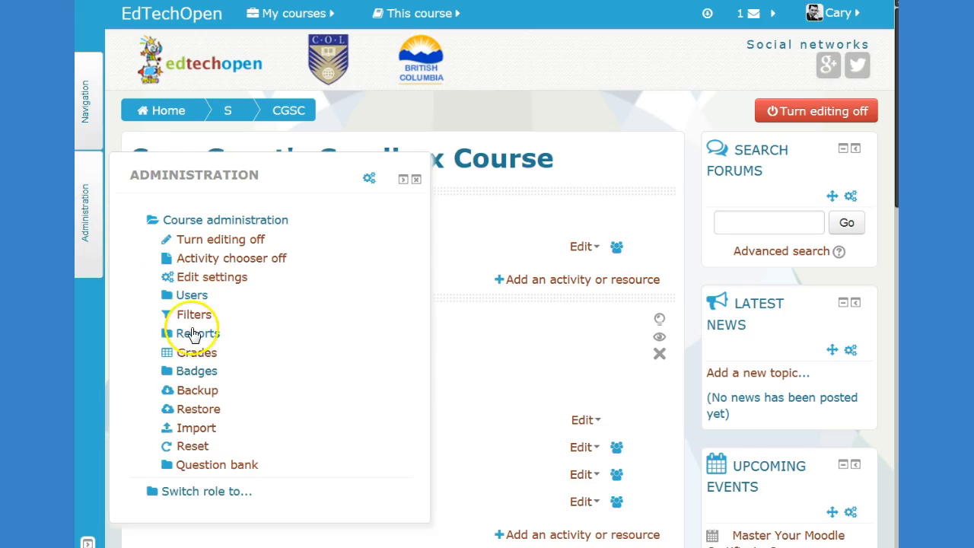
left_click(191, 297)
left_click(192, 312)
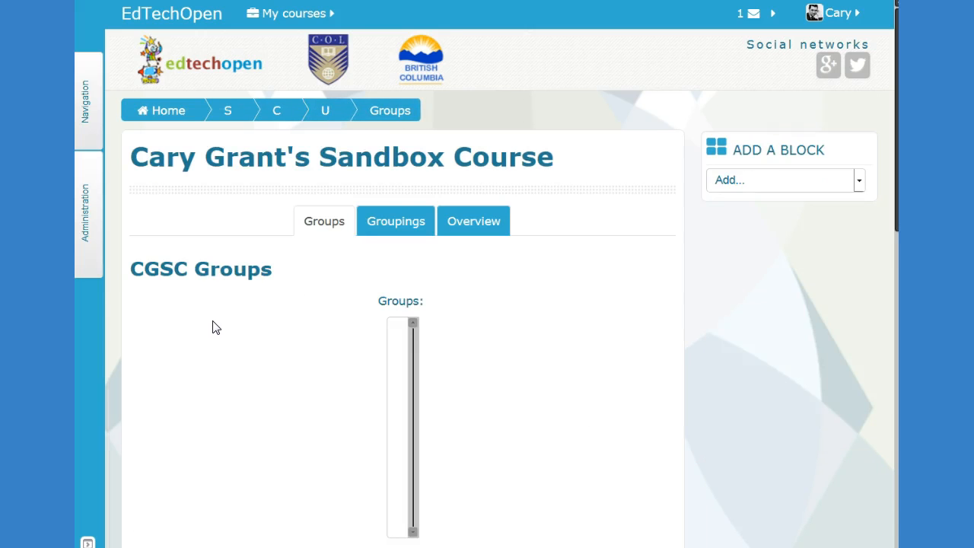
scroll(216, 332, "down", 2)
scroll(216, 333, "up", 2)
left_click(253, 328)
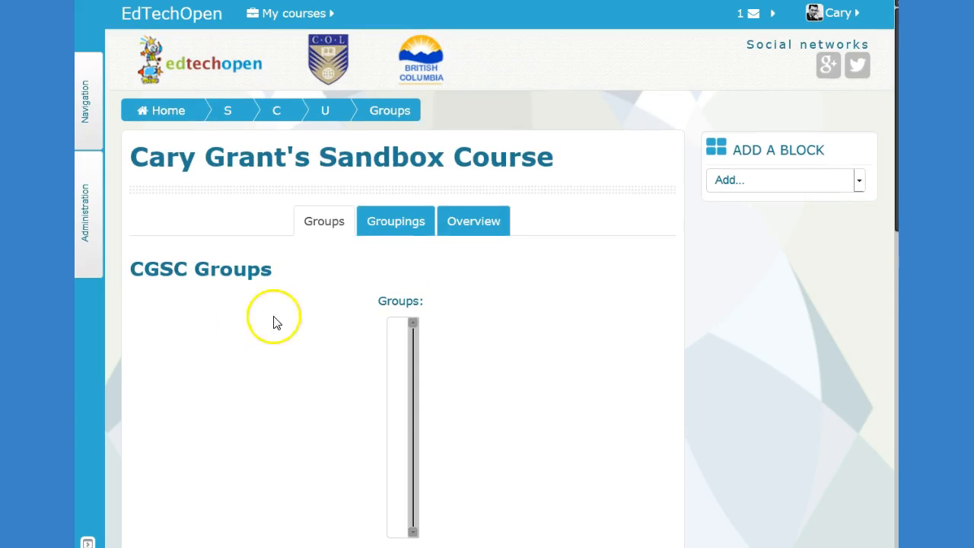
scroll(291, 363, "down", 2)
scroll(293, 370, "down", 1)
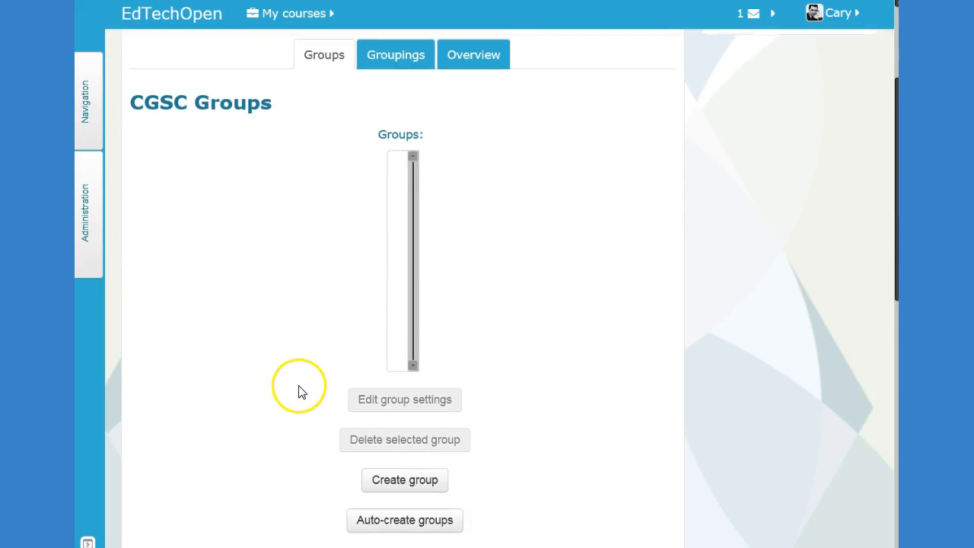
scroll(300, 392, "down", 1)
left_click(373, 444)
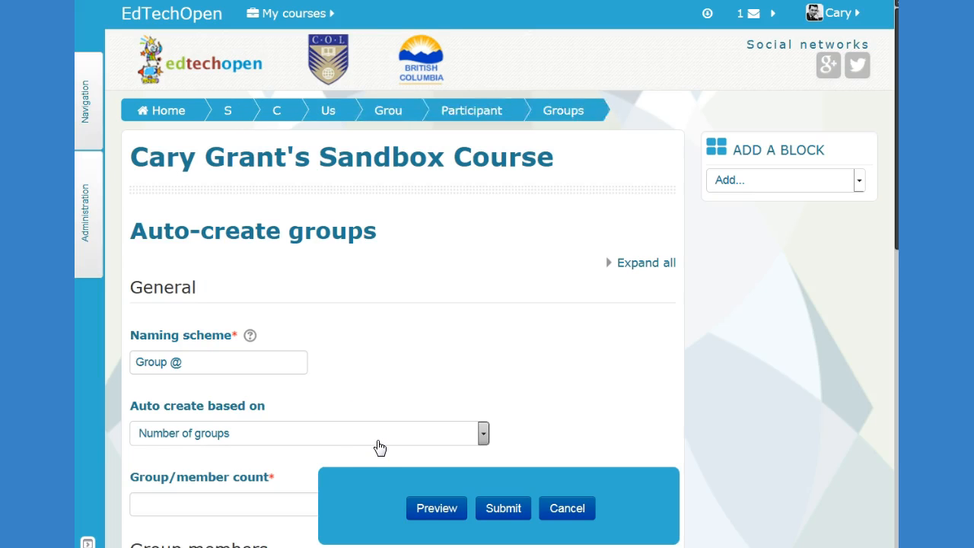
- Set the group/member count to 4 and preview the proposed allocation of students to groups
scroll(373, 360, "down", 1)
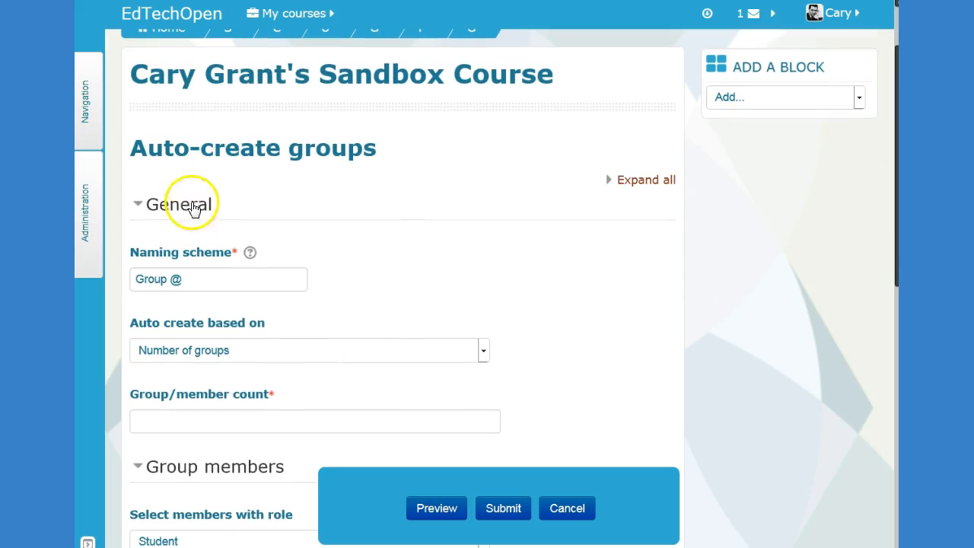
scroll(199, 379, "down", 2)
scroll(240, 276, "up", 1)
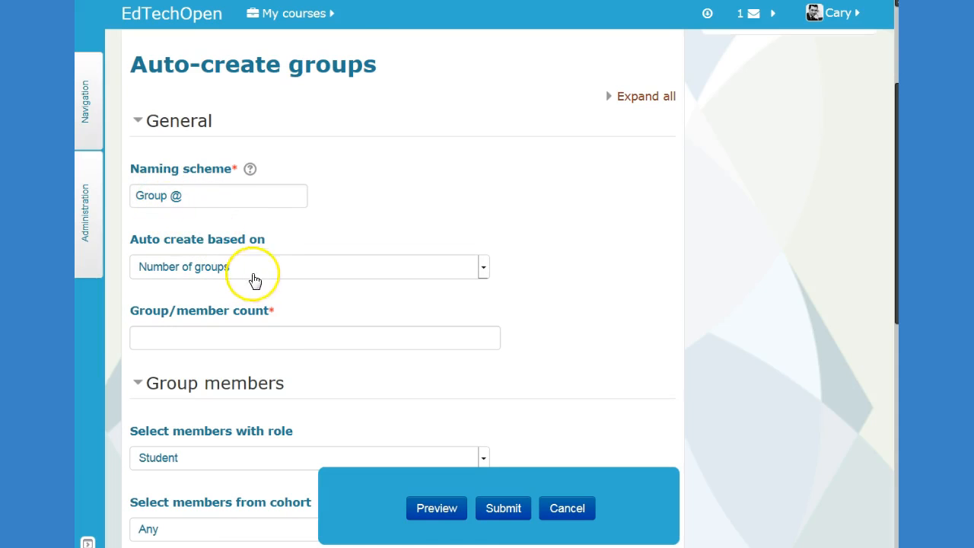
scroll(278, 319, "down", 2)
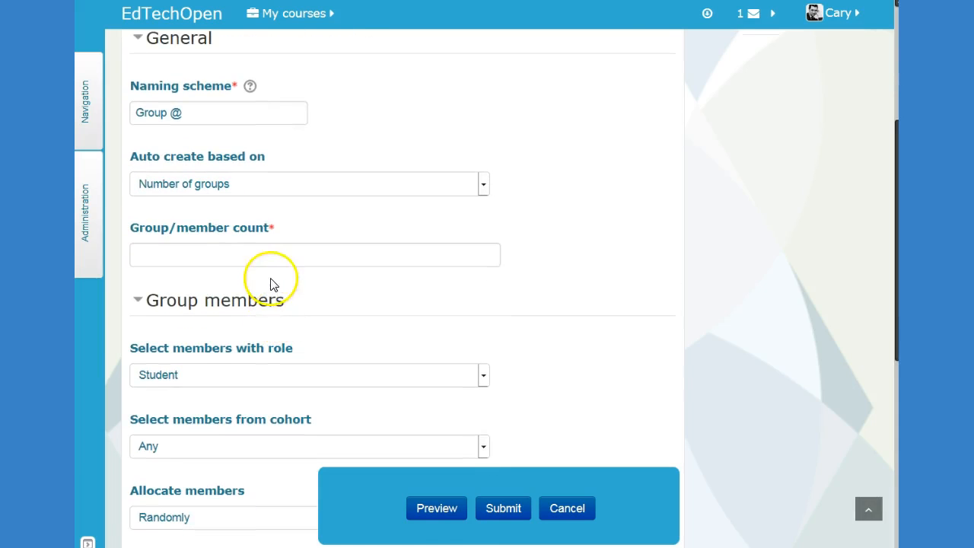
left_click(234, 253)
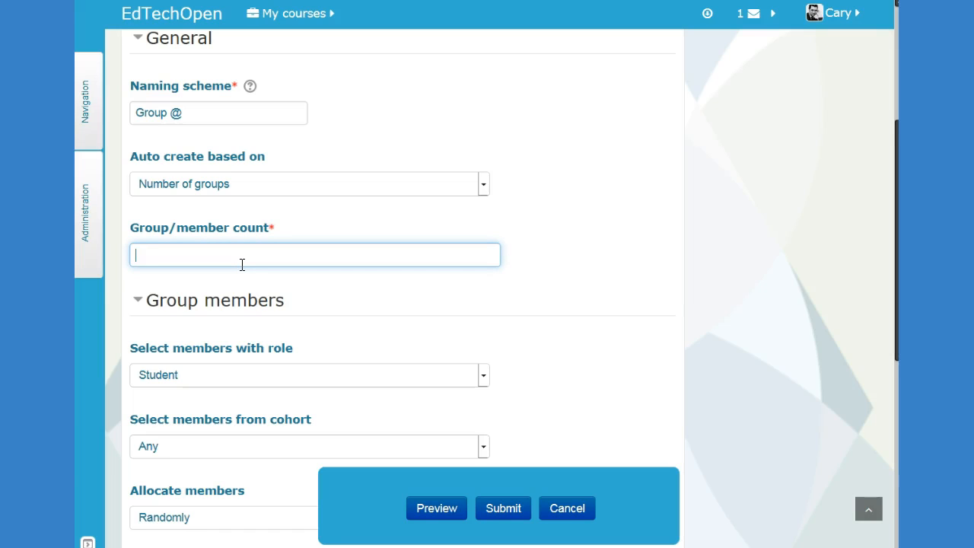
type("4")
left_click(229, 262)
scroll(229, 263, "down", 3)
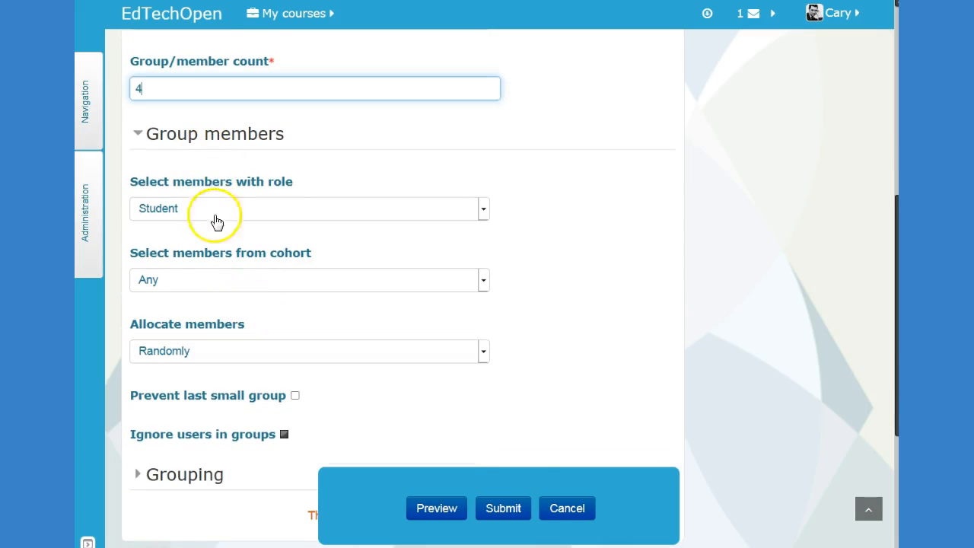
scroll(226, 326, "down", 1)
scroll(223, 336, "down", 1)
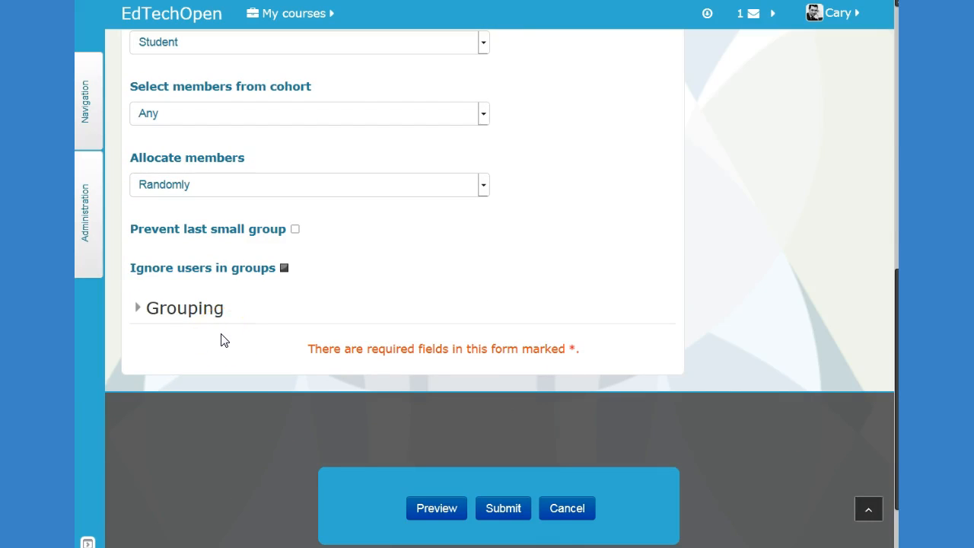
left_click(434, 517)
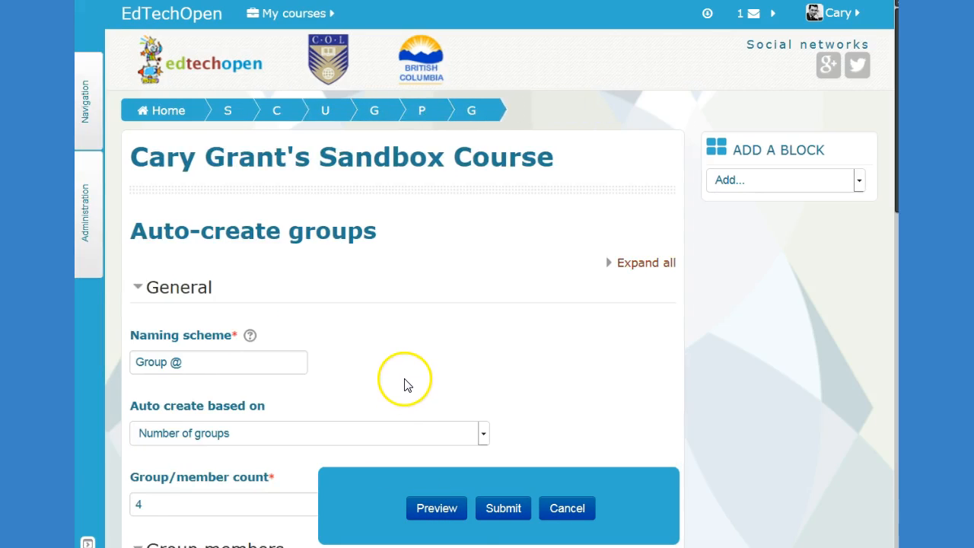
scroll(403, 384, "down", 1)
scroll(406, 384, "down", 8)
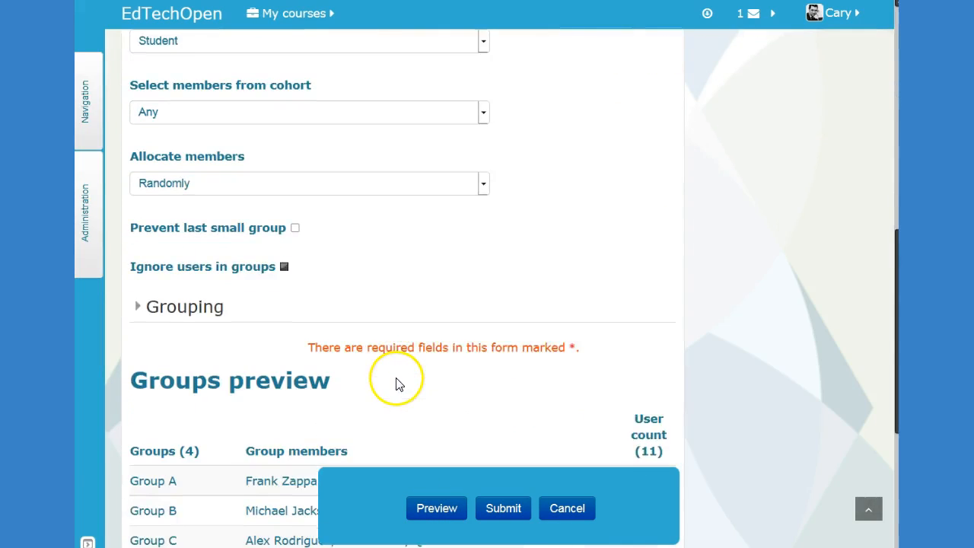
scroll(396, 383, "down", 1)
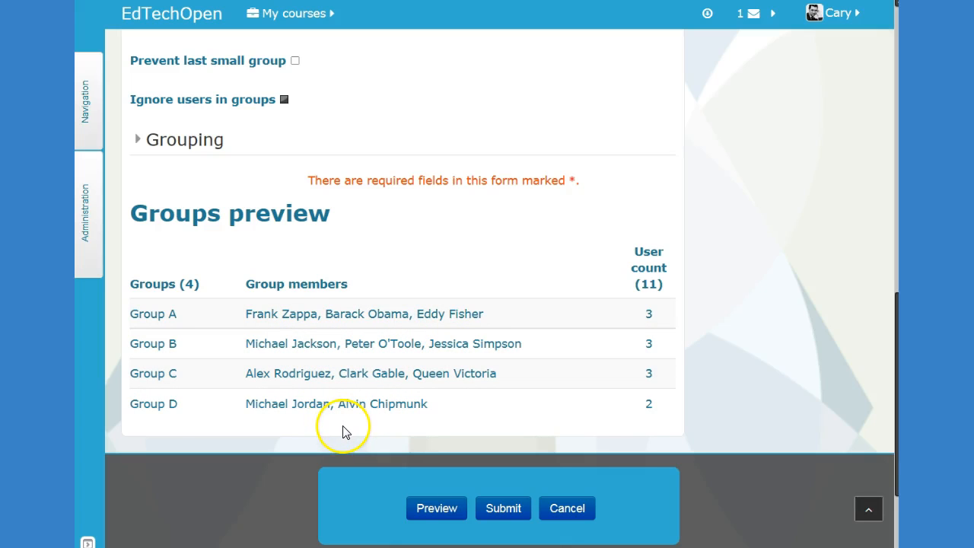
- Set the group/member count to 3 and create the groups after checking their preview
scroll(342, 431, "up", 7)
left_click_drag(165, 254, 129, 254)
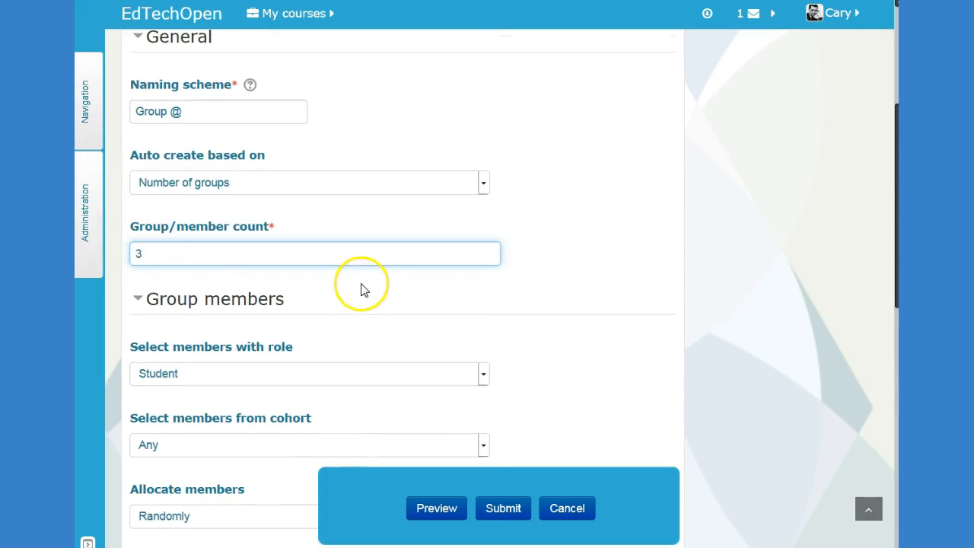
scroll(396, 366, "down", 3)
left_click(448, 508)
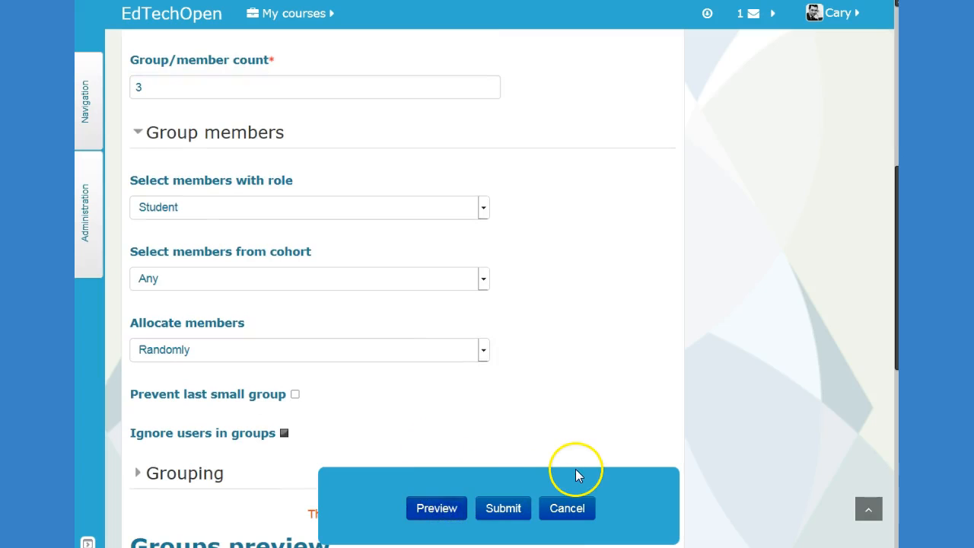
scroll(545, 410, "down", 10)
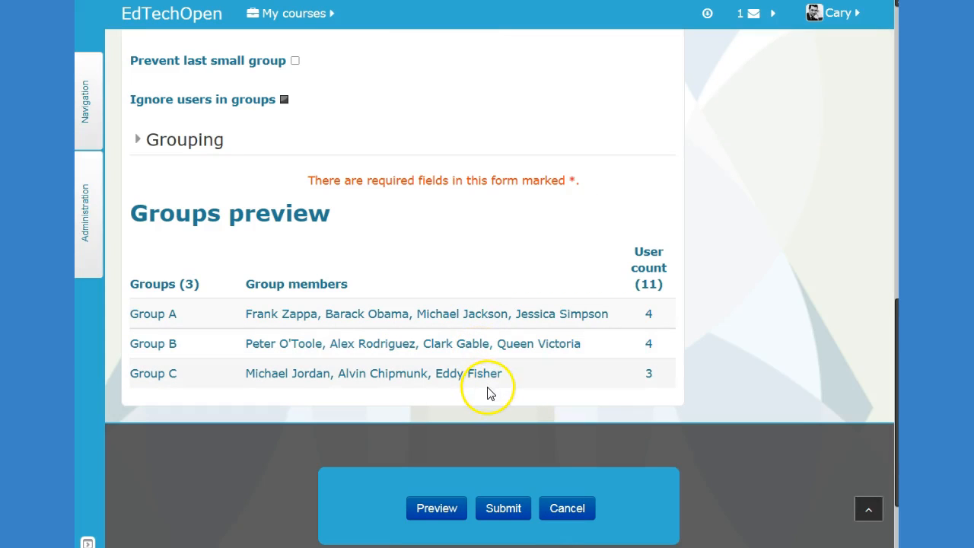
left_click(502, 509)
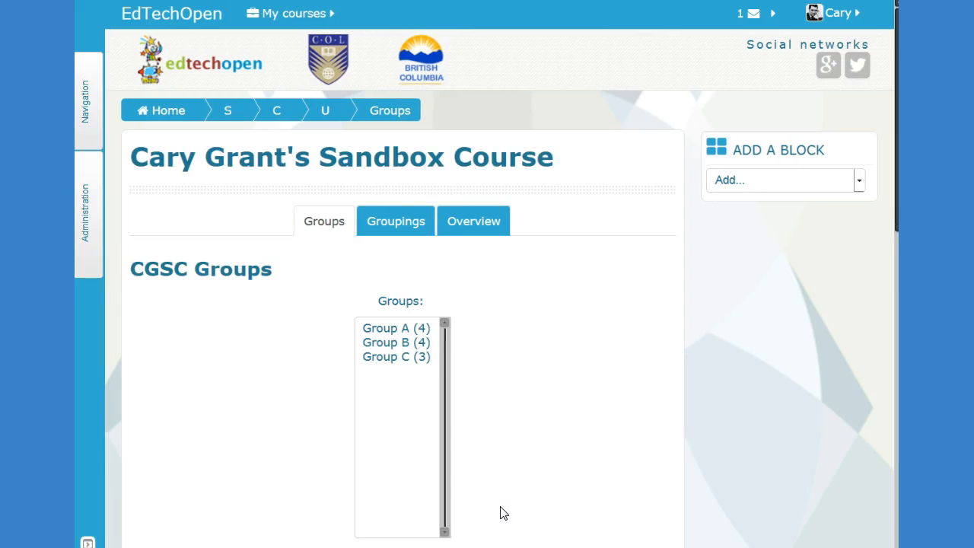
- Review the list of auto-created groups and return to the course's main page
scroll(458, 376, "down", 2)
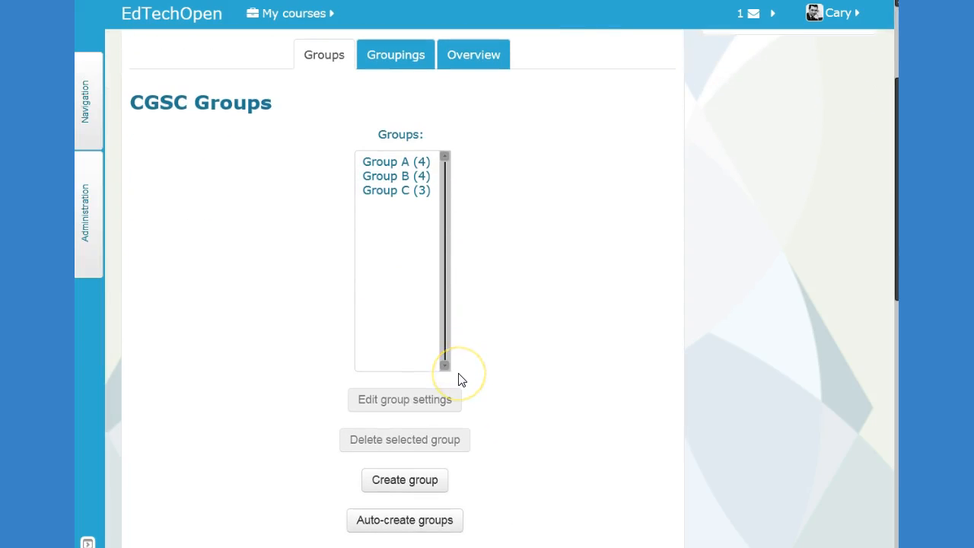
scroll(460, 380, "down", 2)
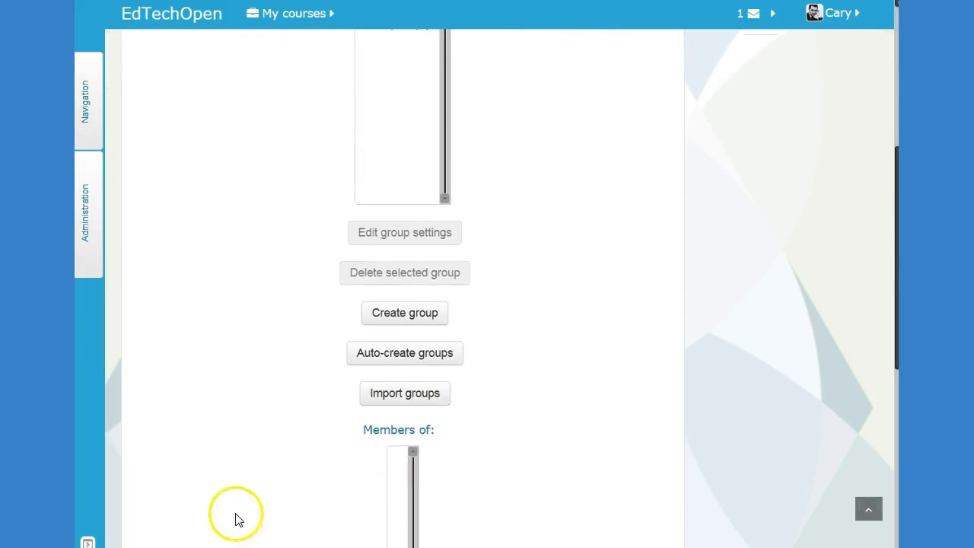
scroll(172, 457, "down", 4)
scroll(197, 431, "up", 5)
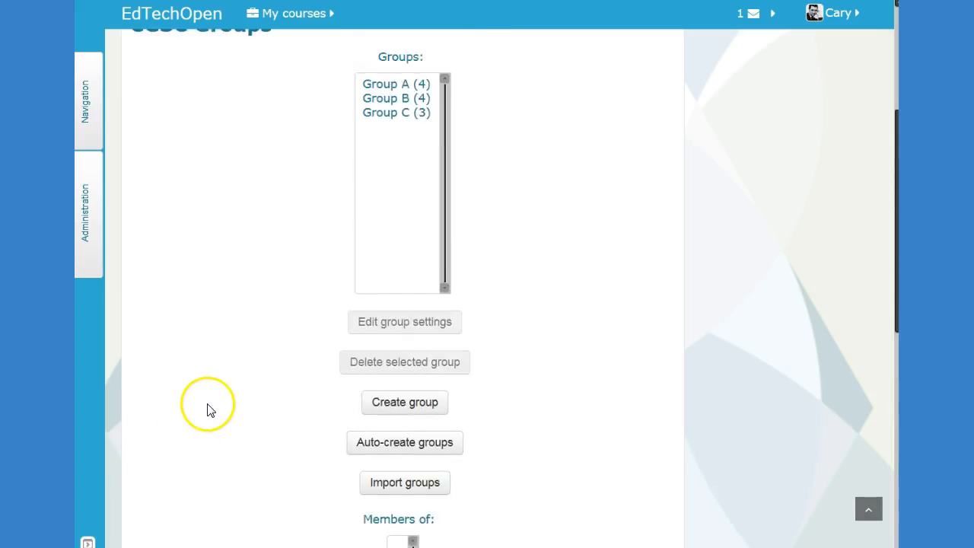
scroll(205, 418, "up", 3)
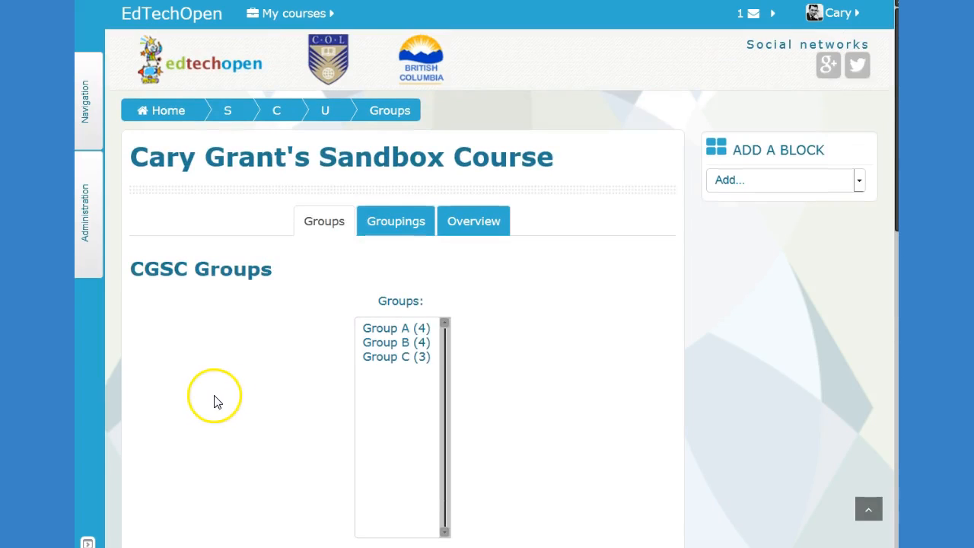
left_click(287, 112)
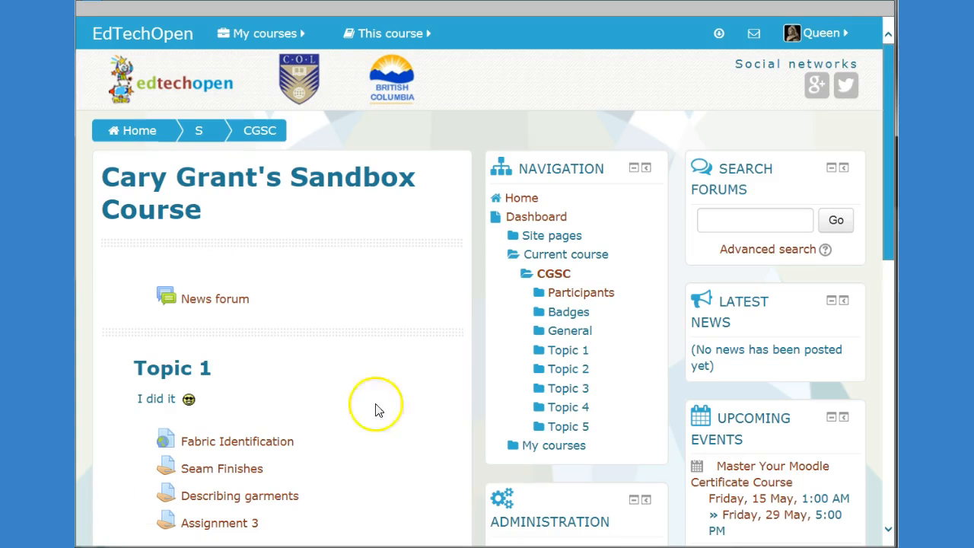
- Check the student's account menu and look over the course page's topics and activities from the student's view
left_click(810, 33)
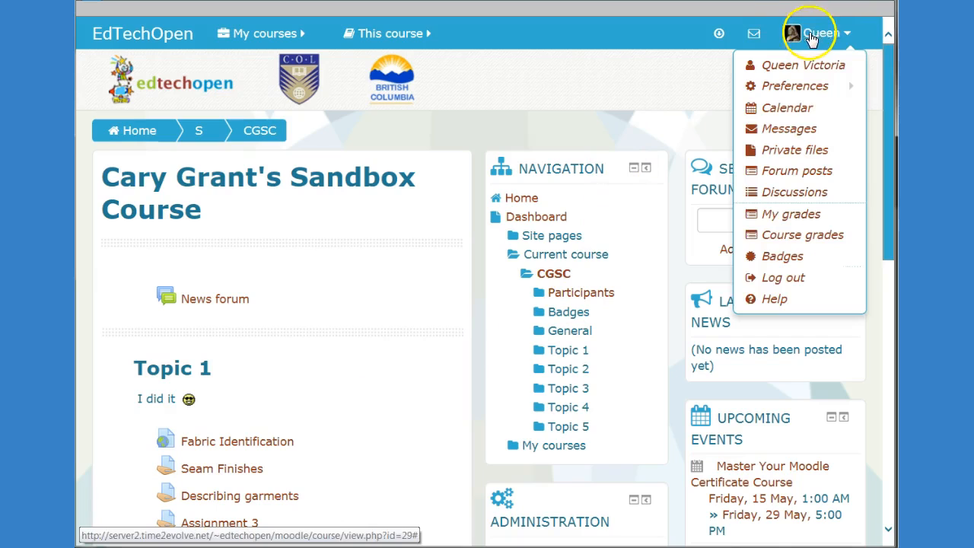
left_click(810, 34)
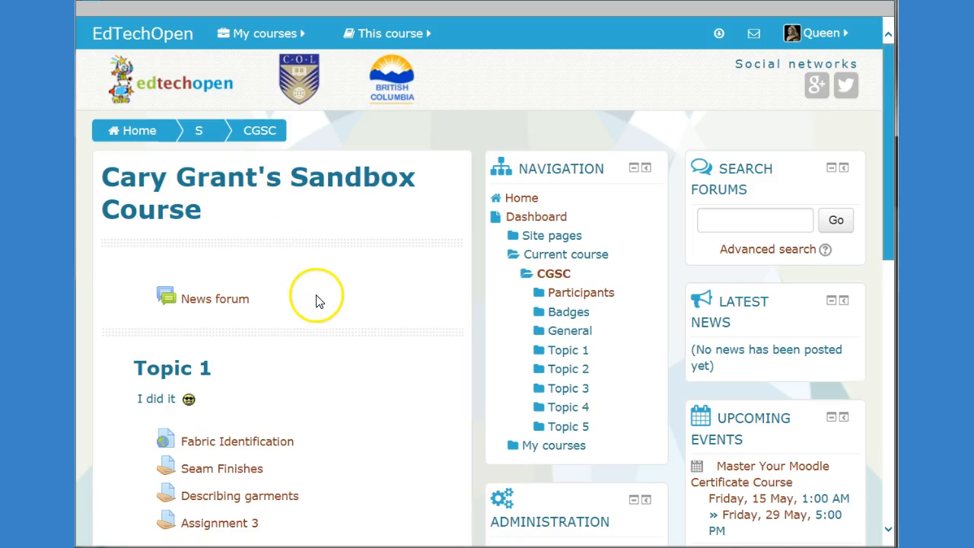
scroll(318, 358, "down", 1)
scroll(321, 363, "down", 1)
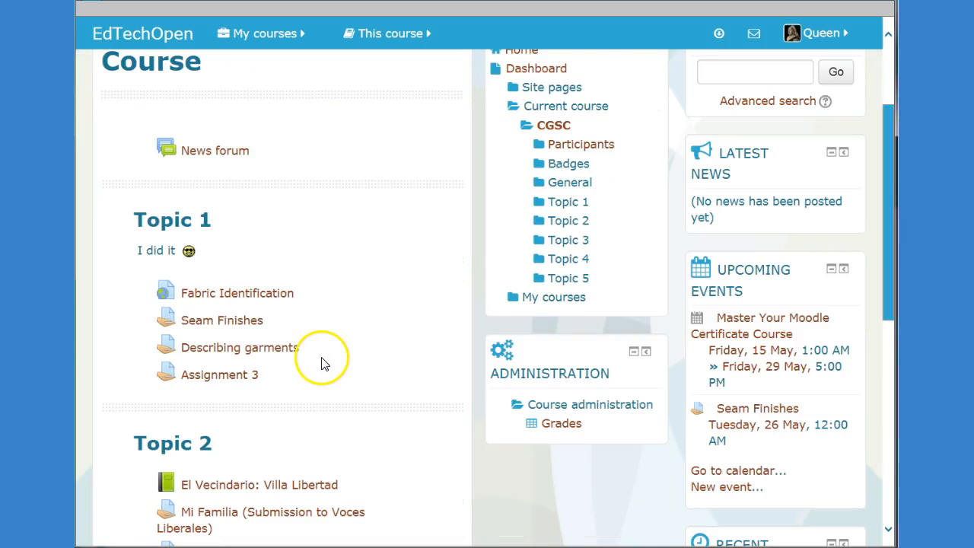
scroll(323, 367, "down", 1)
scroll(327, 363, "up", 2)
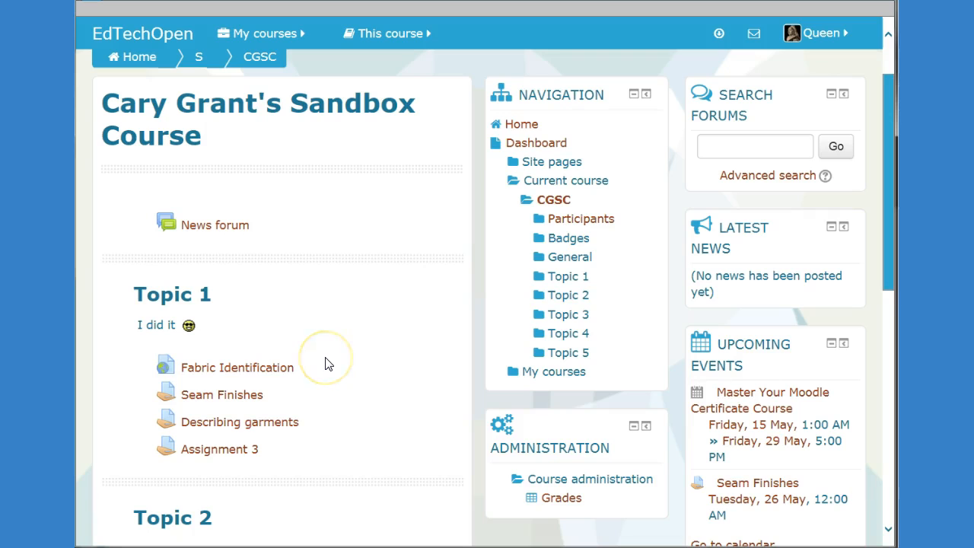
scroll(327, 363, "up", 1)
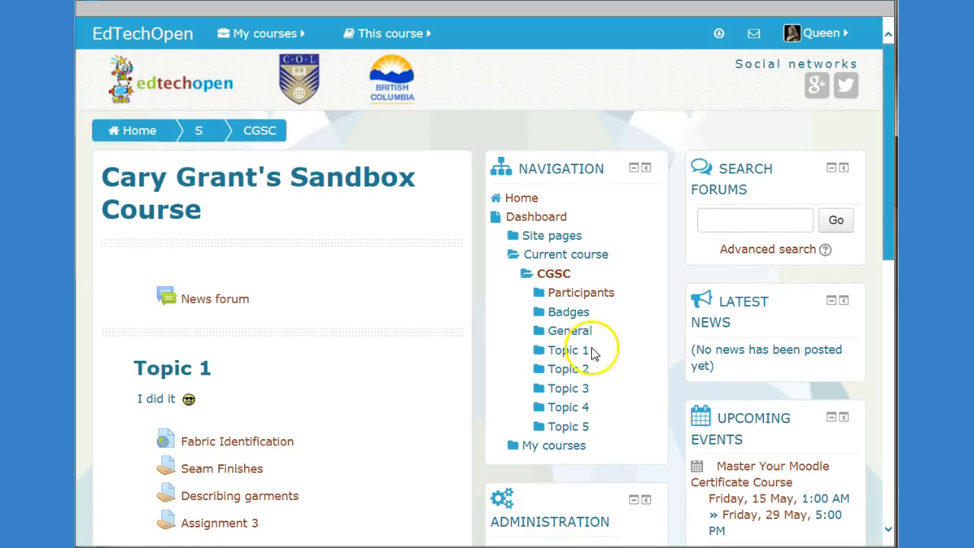
- Open the course's participants page as the student and review the members of the student's own group, Group B
scroll(593, 355, "down", 1)
left_click(820, 33)
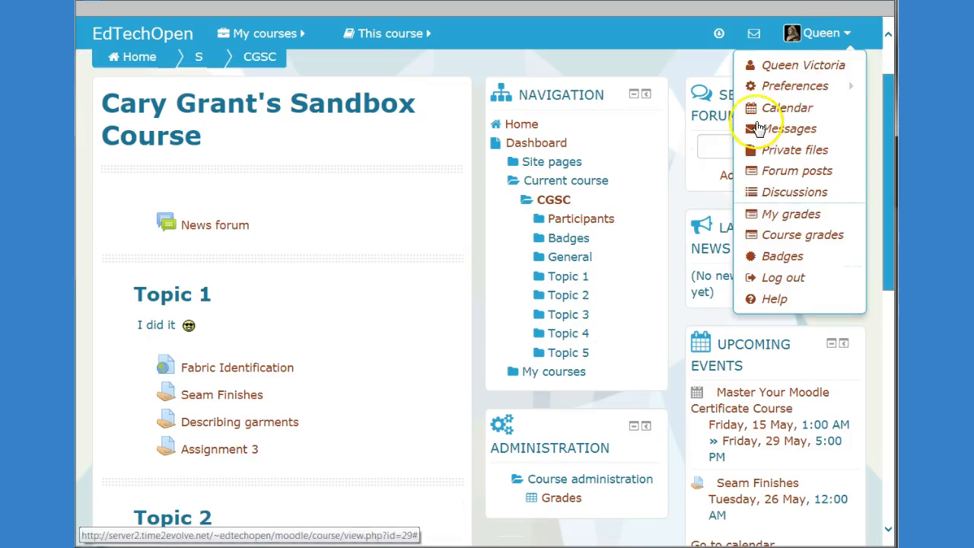
left_click(596, 220)
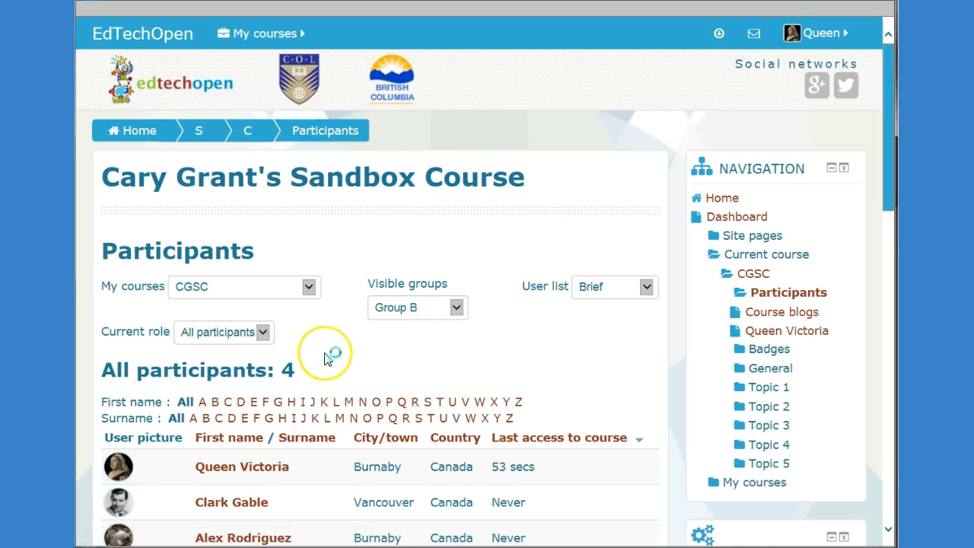
left_click(342, 340)
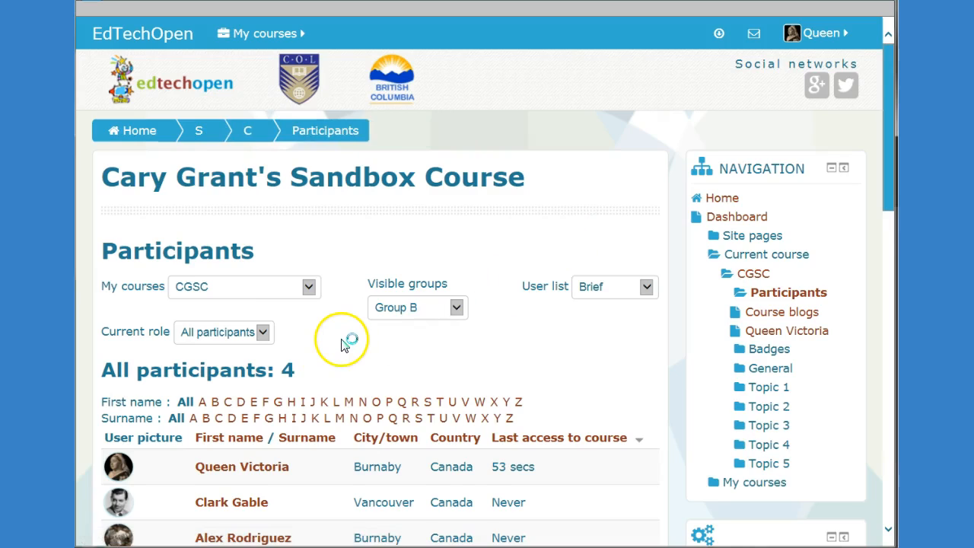
scroll(341, 340, "down", 2)
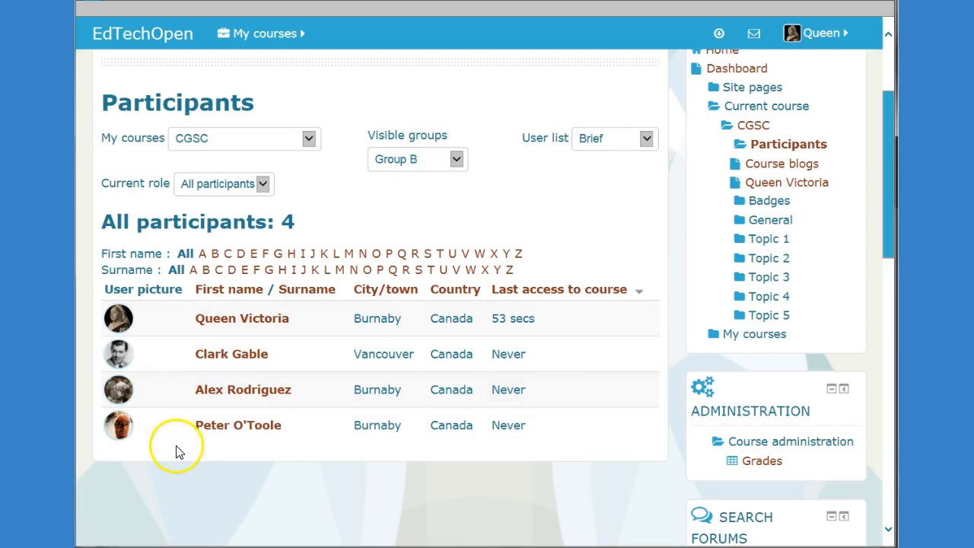
- Filter the participants list to Group A and look over its members
left_click(398, 164)
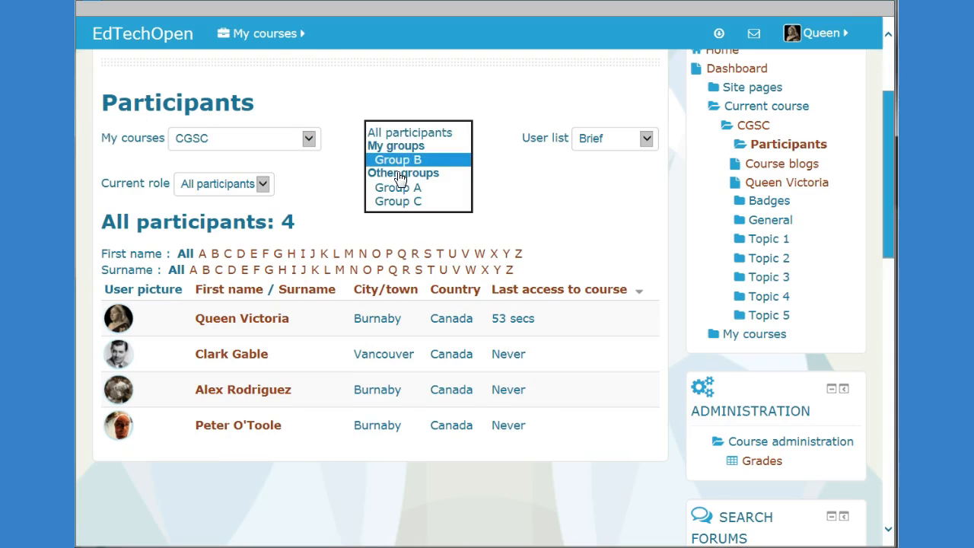
left_click(397, 188)
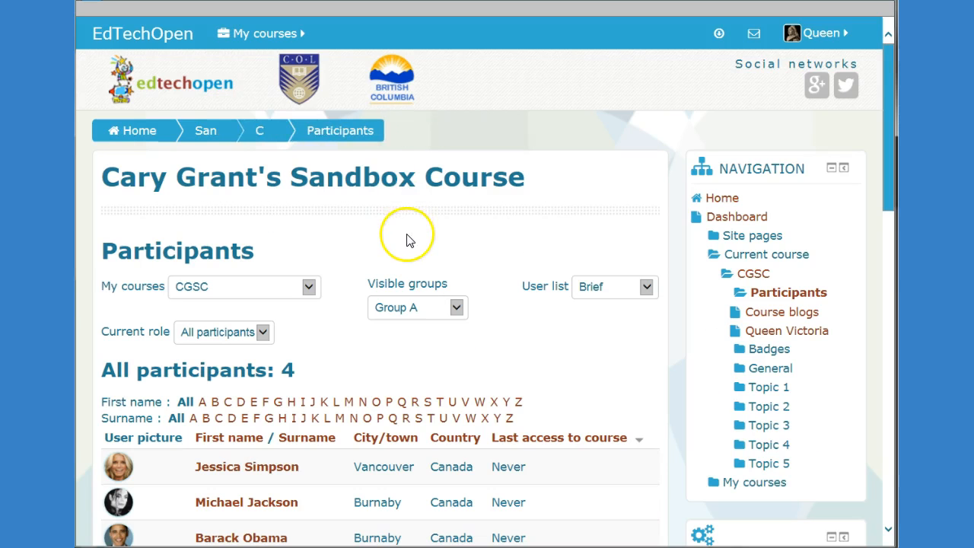
scroll(407, 243, "down", 3)
scroll(408, 243, "down", 1)
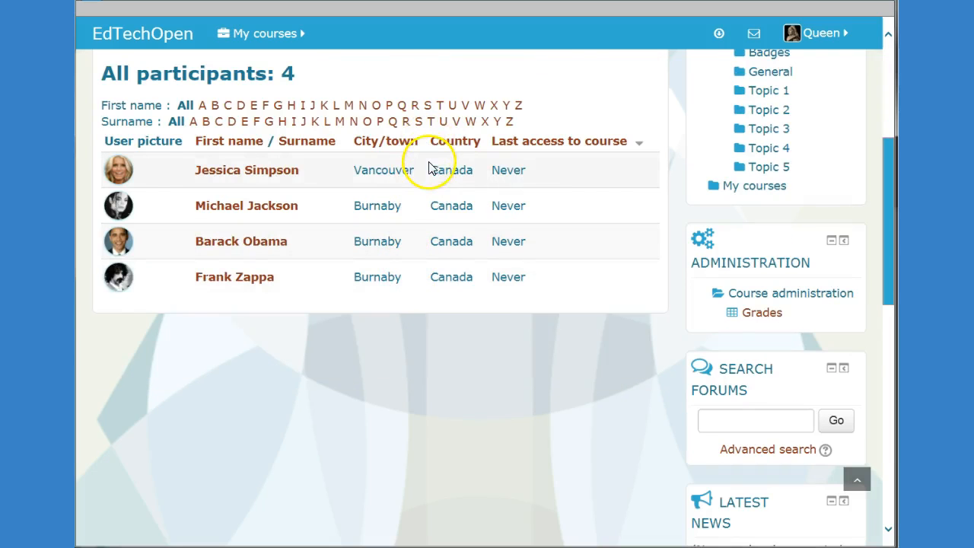
scroll(428, 169, "up", 2)
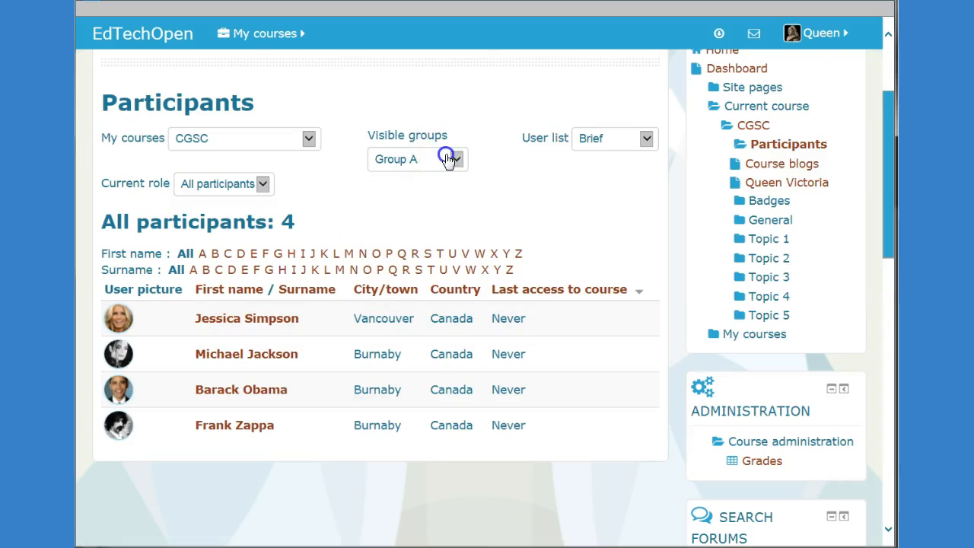
- Show only Group C in the participants list and check who belongs to it
left_click(448, 160)
left_click(430, 178)
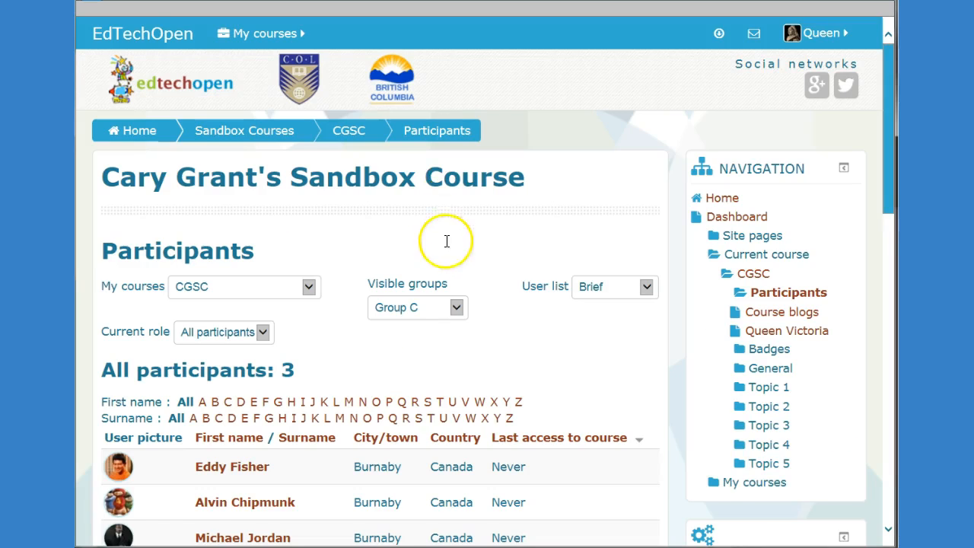
scroll(446, 258, "down", 1)
scroll(442, 280, "down", 3)
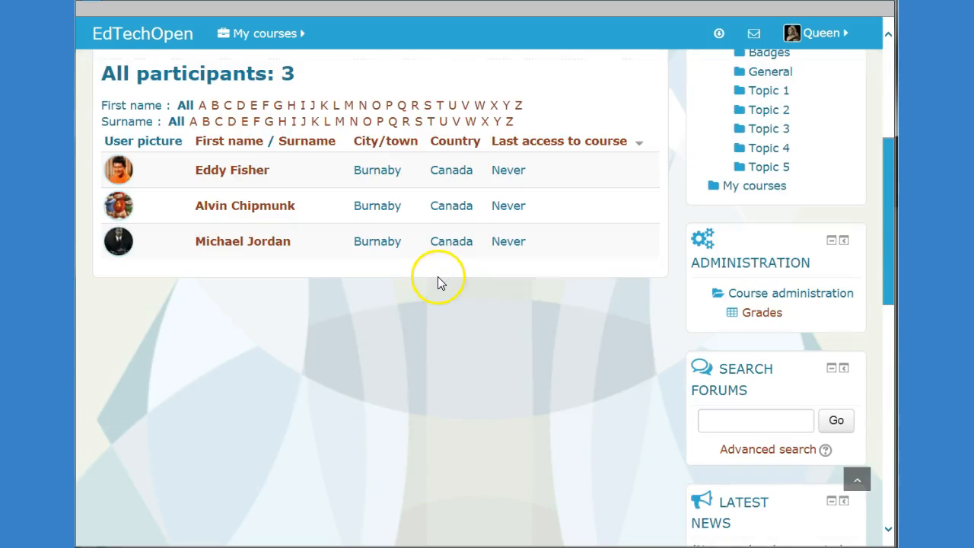
scroll(437, 280, "up", 4)
- Set the visible groups filter to All participants and look through the full course list
left_click(439, 310)
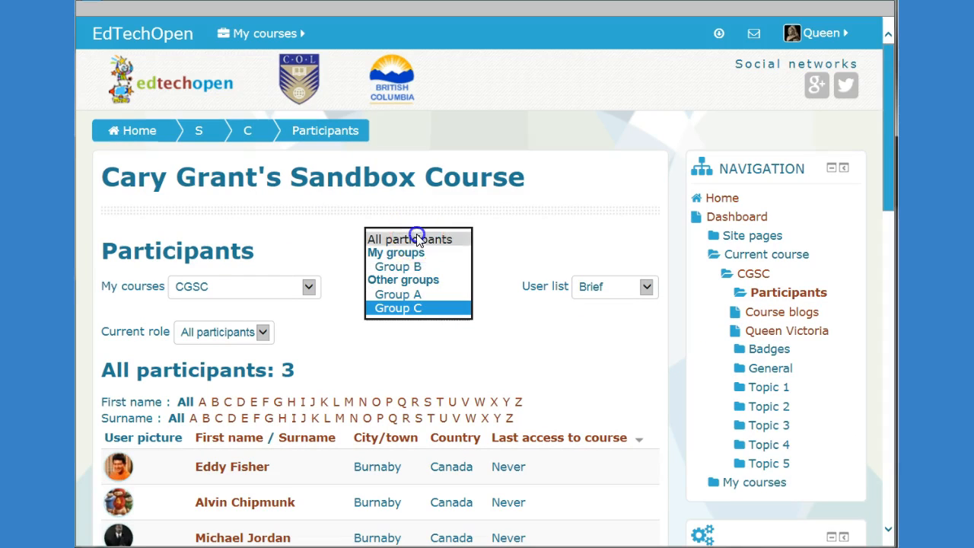
left_click(417, 238)
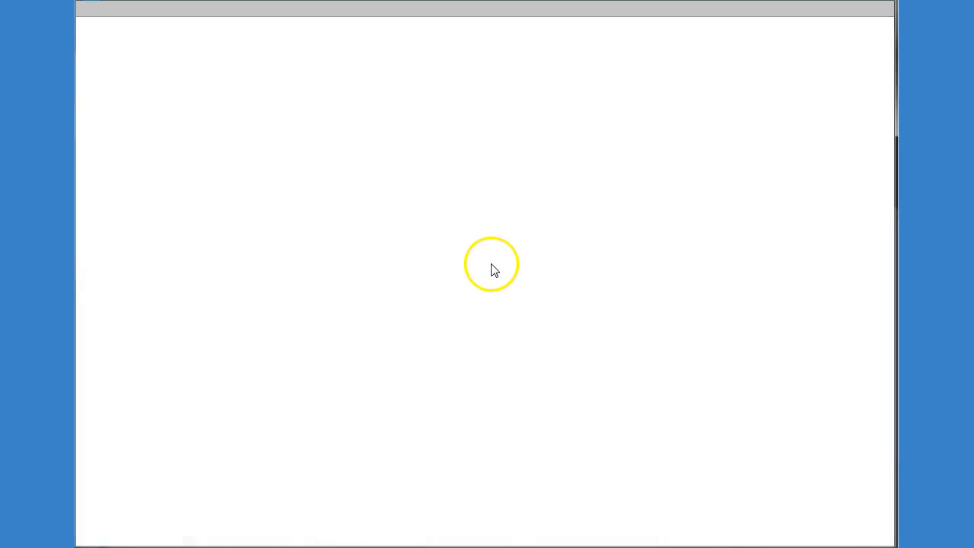
scroll(495, 289, "down", 5)
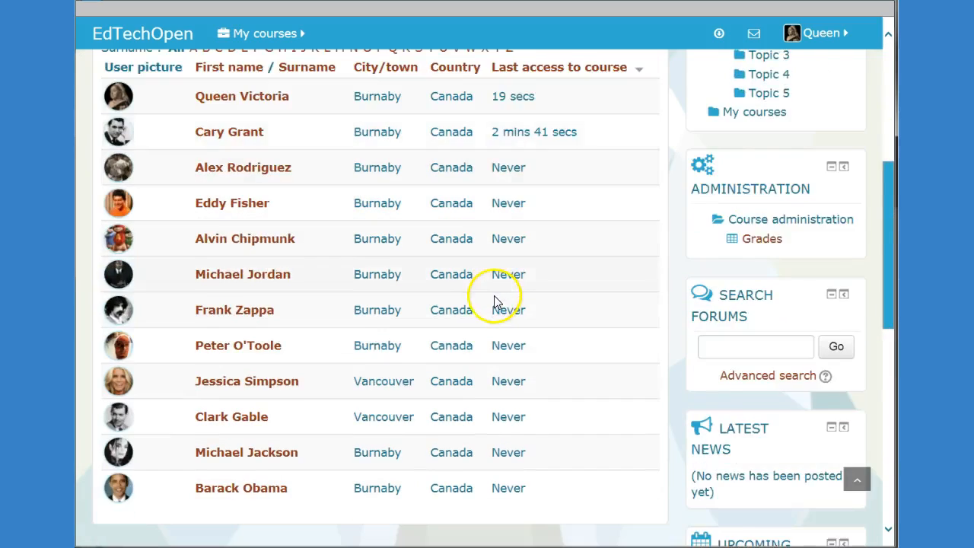
scroll(494, 302, "down", 5)
scroll(495, 302, "up", 5)
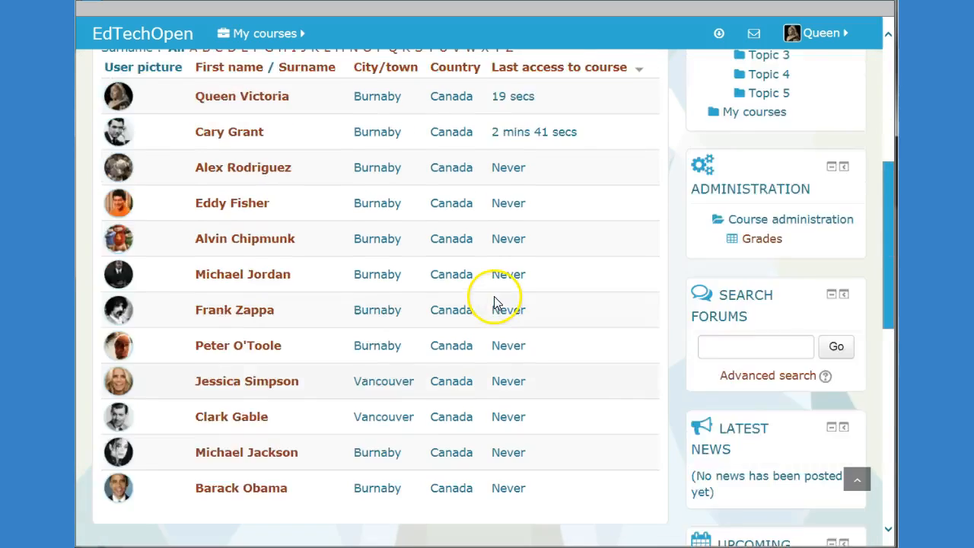
scroll(494, 302, "up", 5)
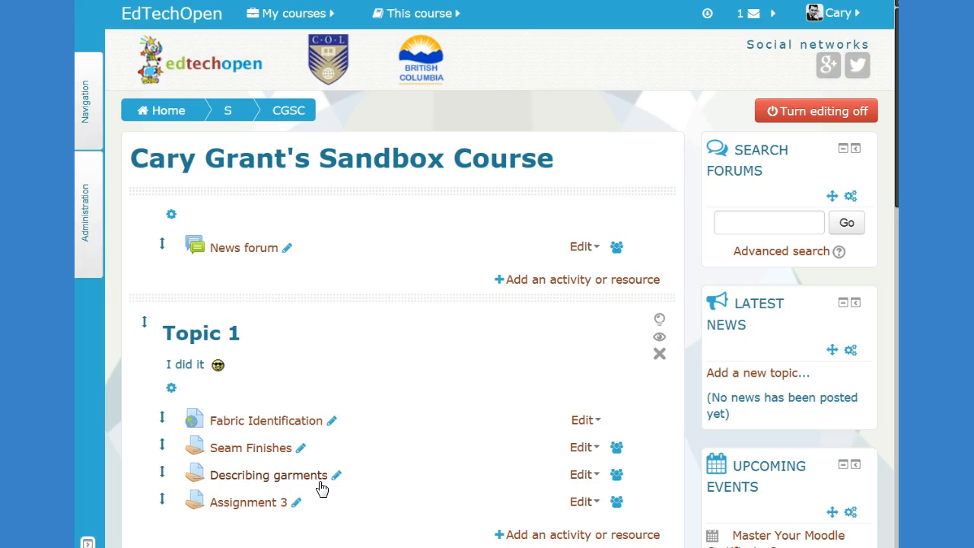
- Open the course's participants list from the teacher's account
left_click(220, 516)
left_click(101, 187)
left_click(81, 99)
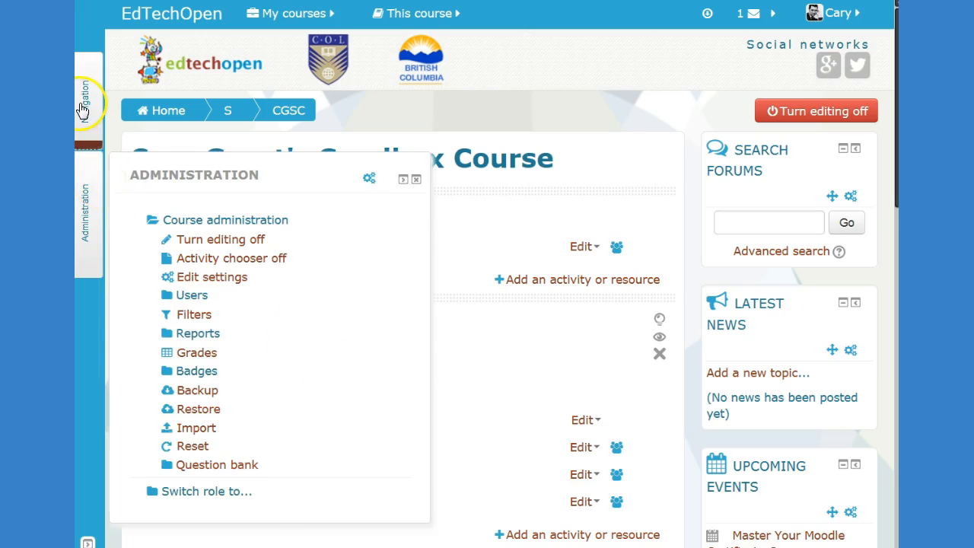
left_click(198, 219)
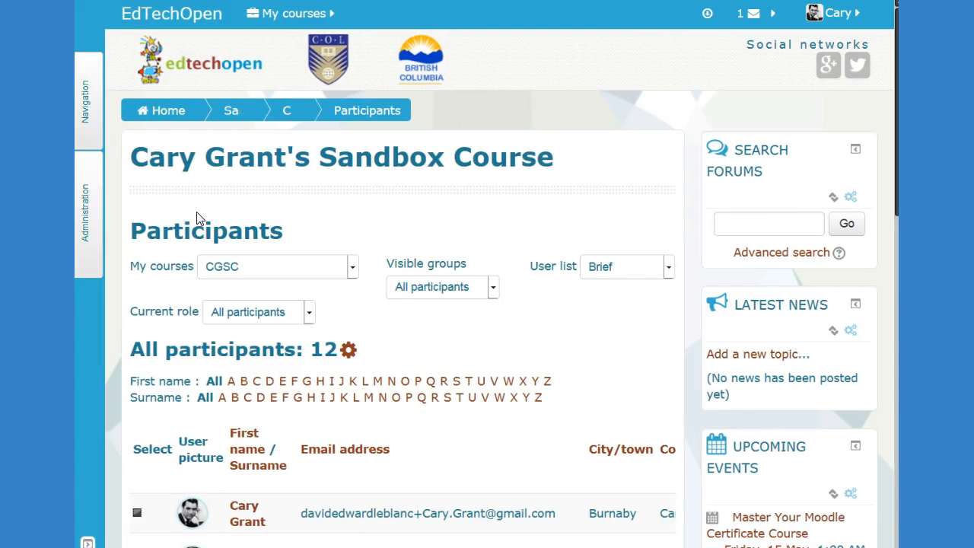
- Filter the teacher's participants list to Group B and review its members
left_click(470, 295)
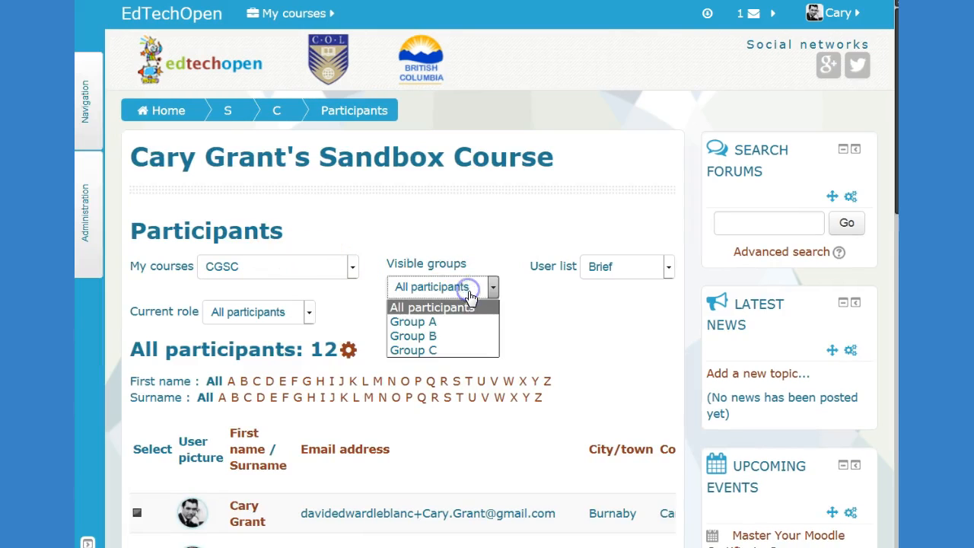
left_click(460, 336)
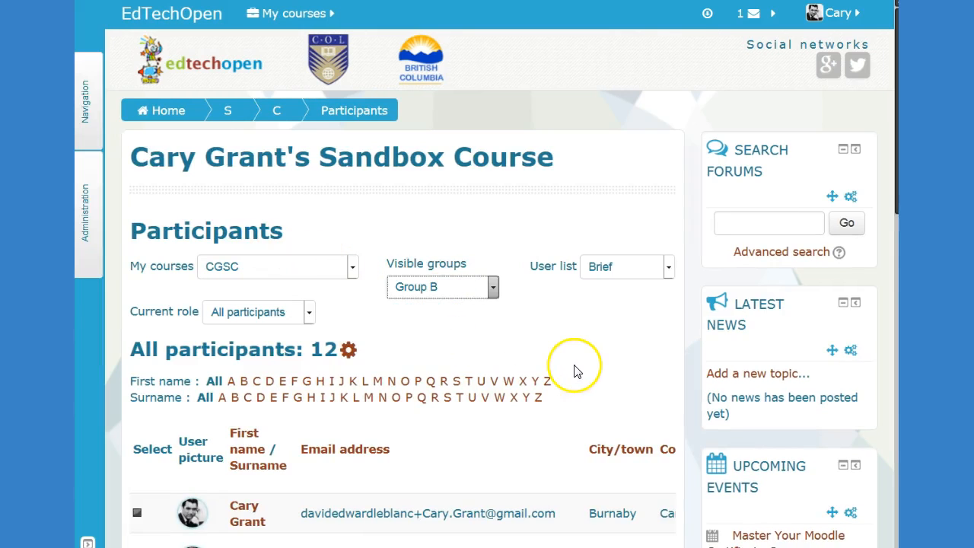
scroll(567, 374, "down", 2)
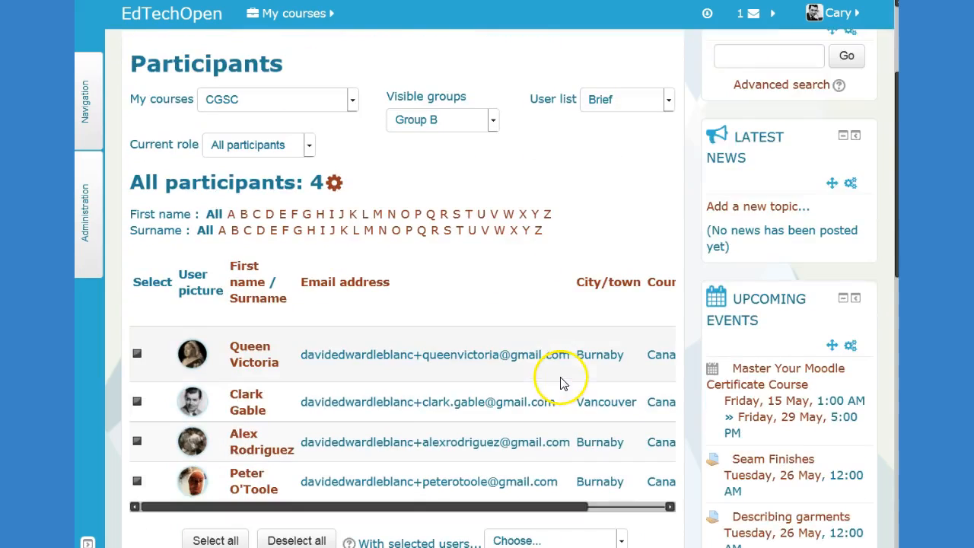
scroll(555, 382, "up", 1)
scroll(552, 385, "up", 1)
- Switch the teacher's participants list to Group A and review its members
left_click(476, 286)
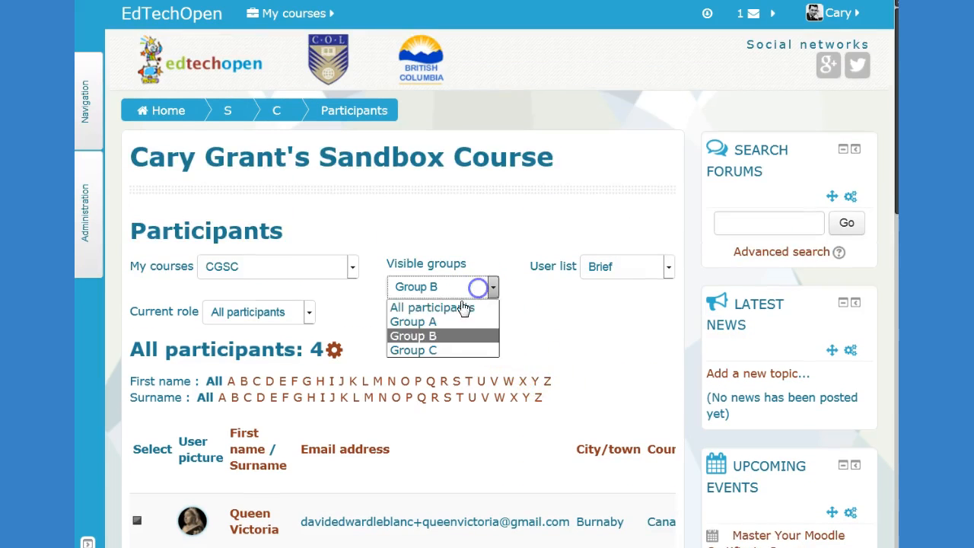
left_click(456, 323)
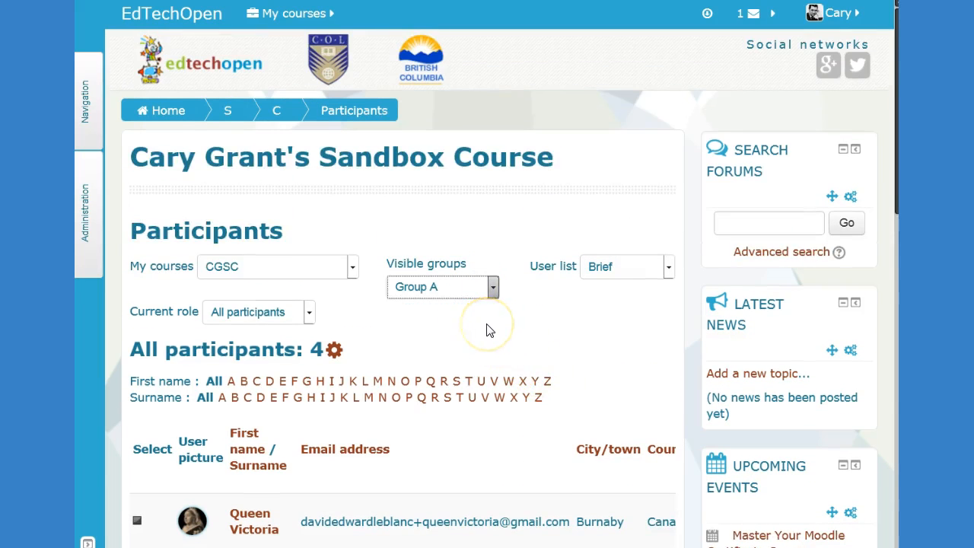
scroll(491, 339, "down", 4)
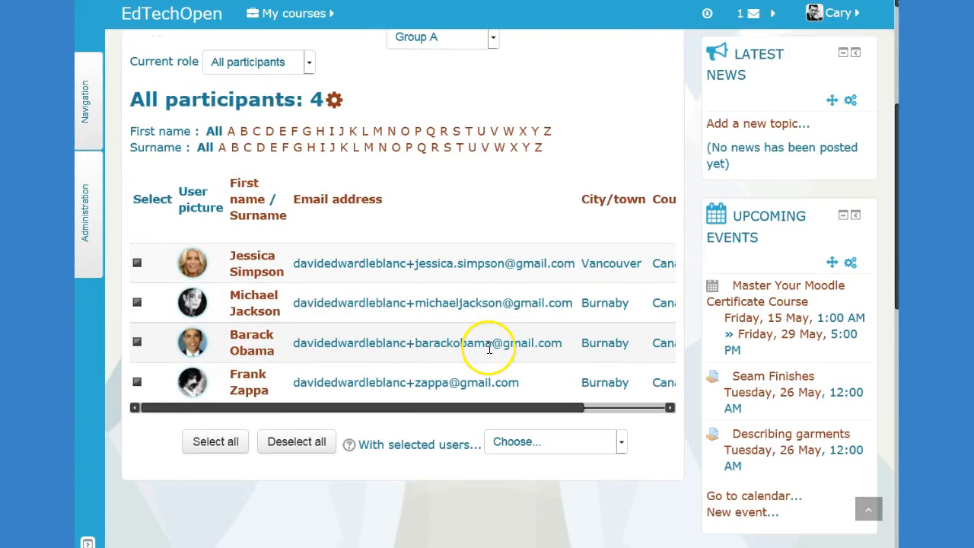
scroll(490, 348, "up", 4)
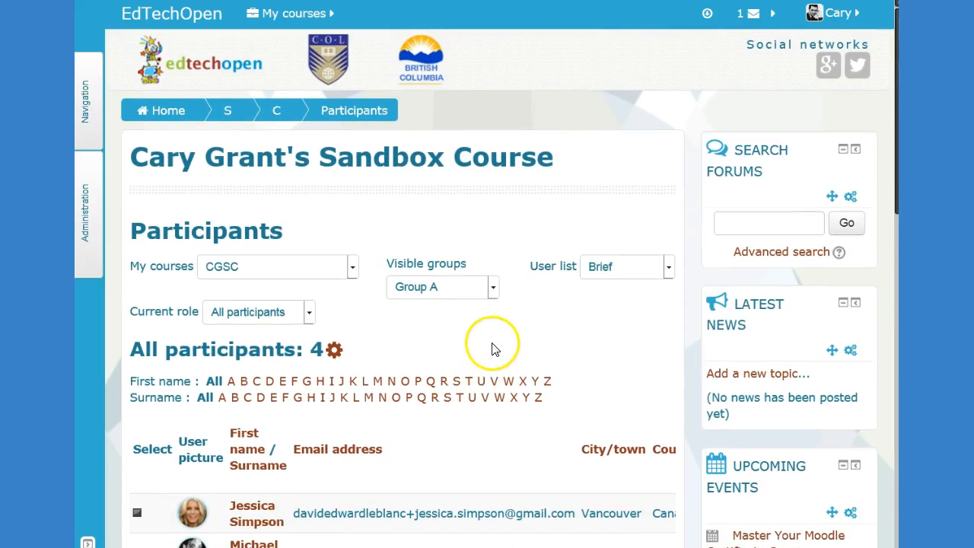
- Return to the course's main page and open the settings of the "Describing garments" assignment in Topic 1
left_click(100, 206)
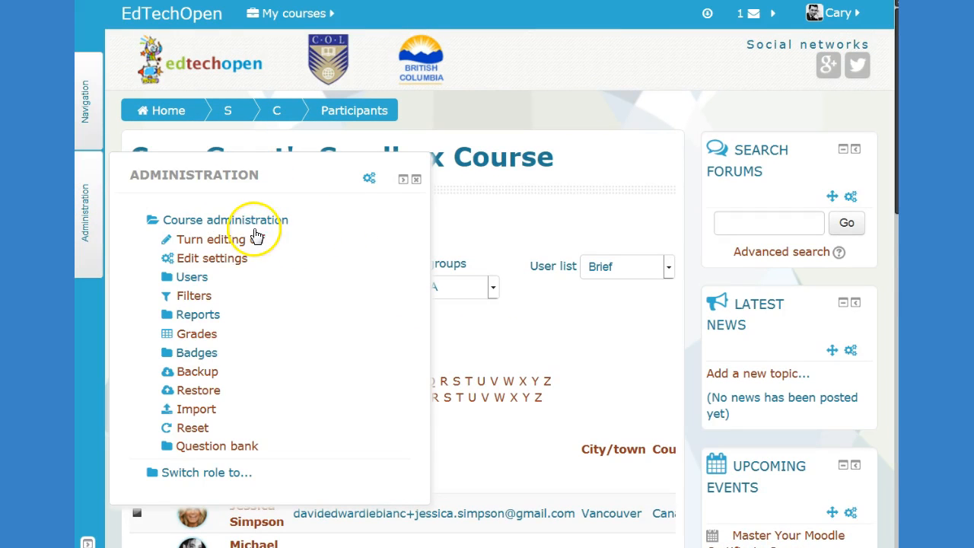
left_click(521, 369)
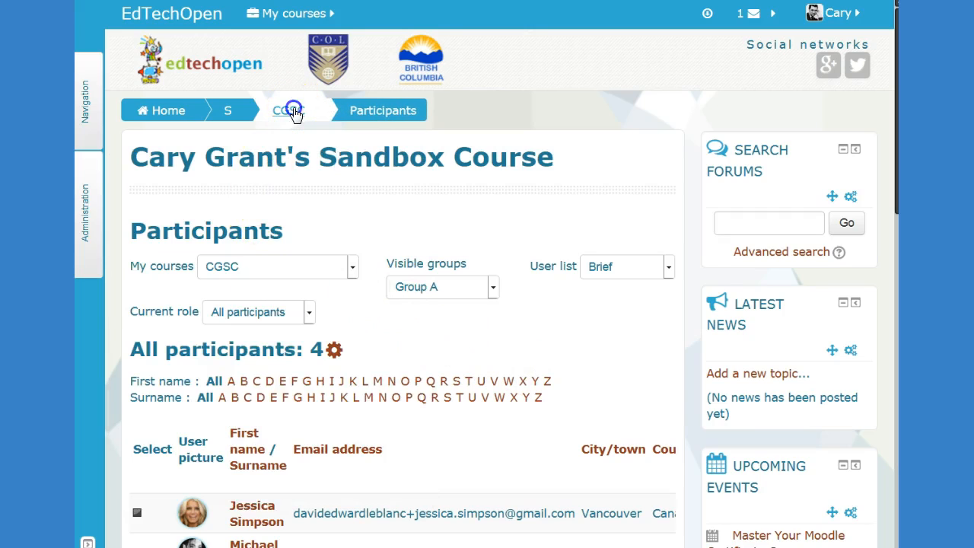
left_click(456, 283)
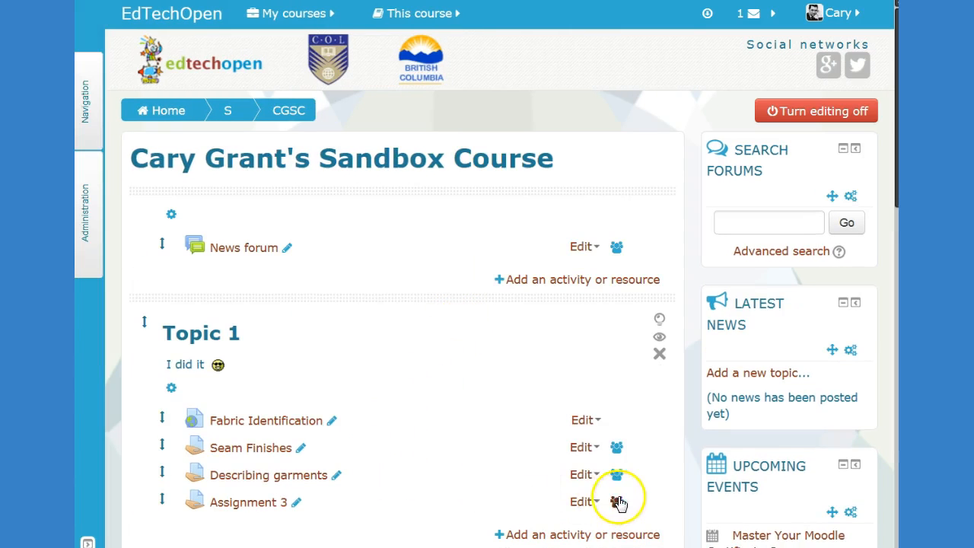
left_click(586, 477)
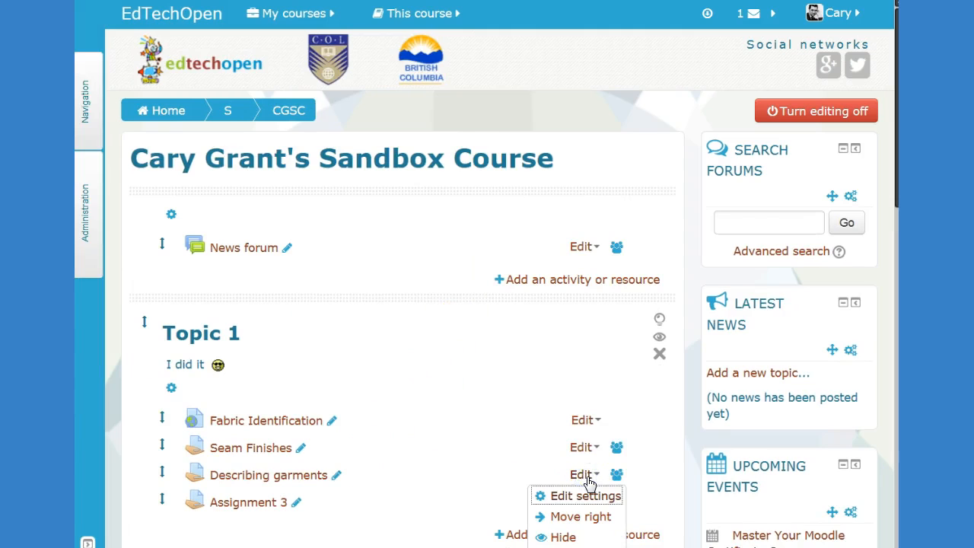
left_click(579, 501)
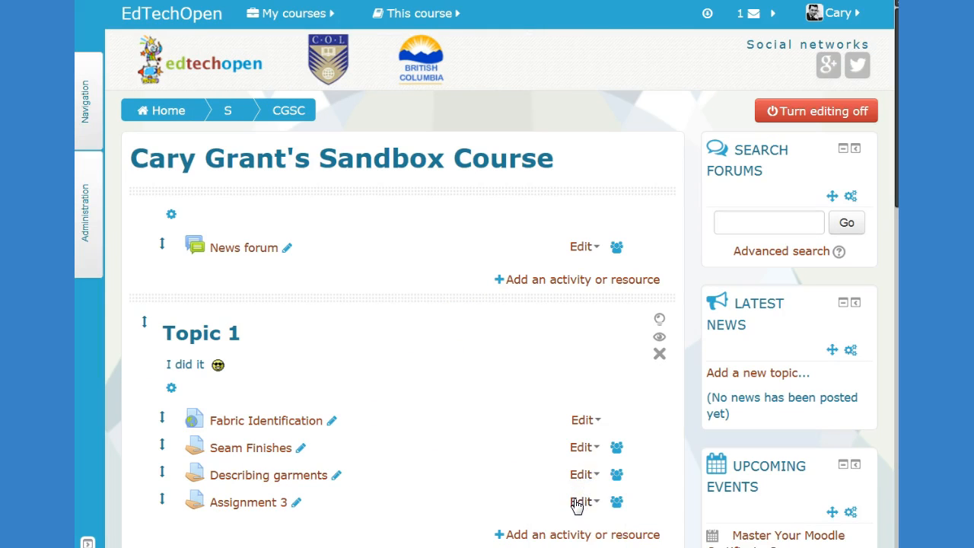
- Add a group-based access restriction to the "Describing garments" assignment
scroll(559, 333, "down", 1)
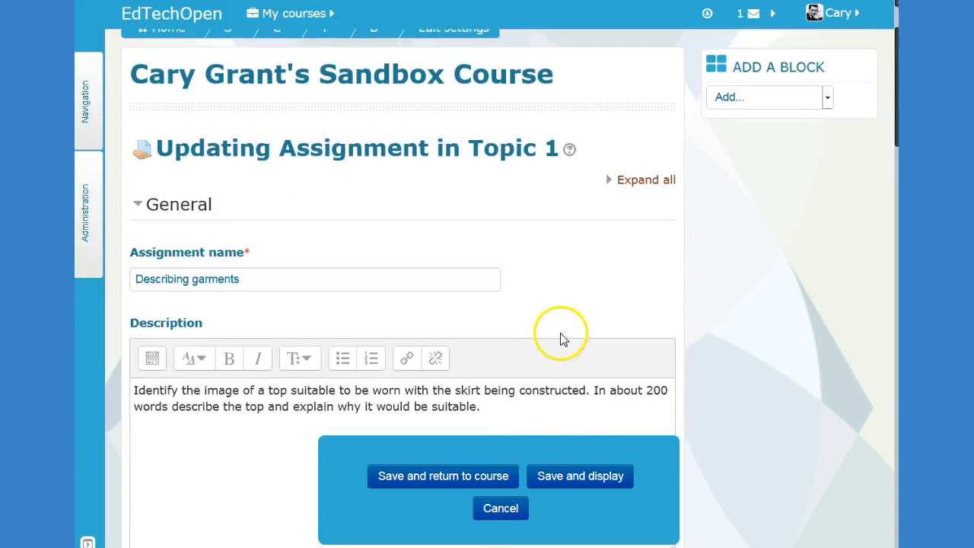
scroll(560, 340, "down", 6)
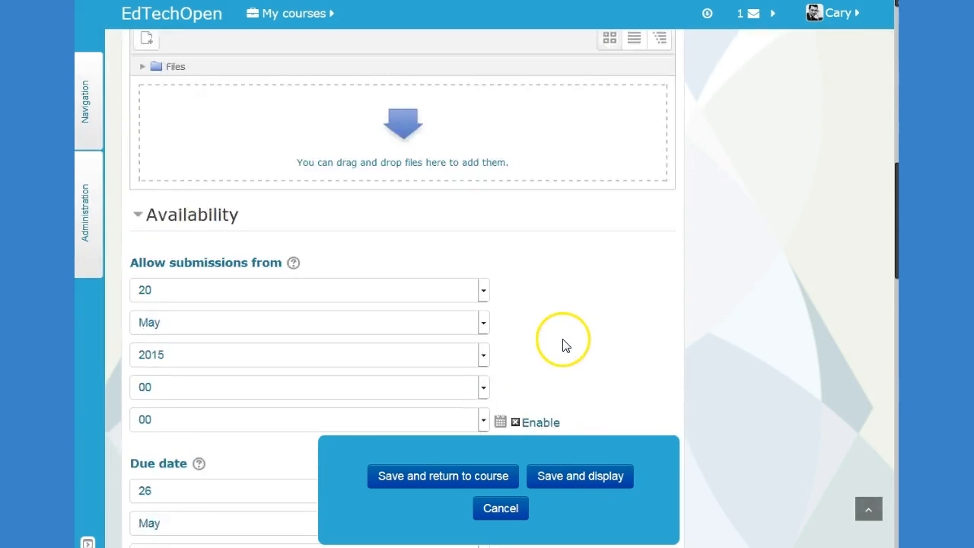
scroll(563, 345, "down", 9)
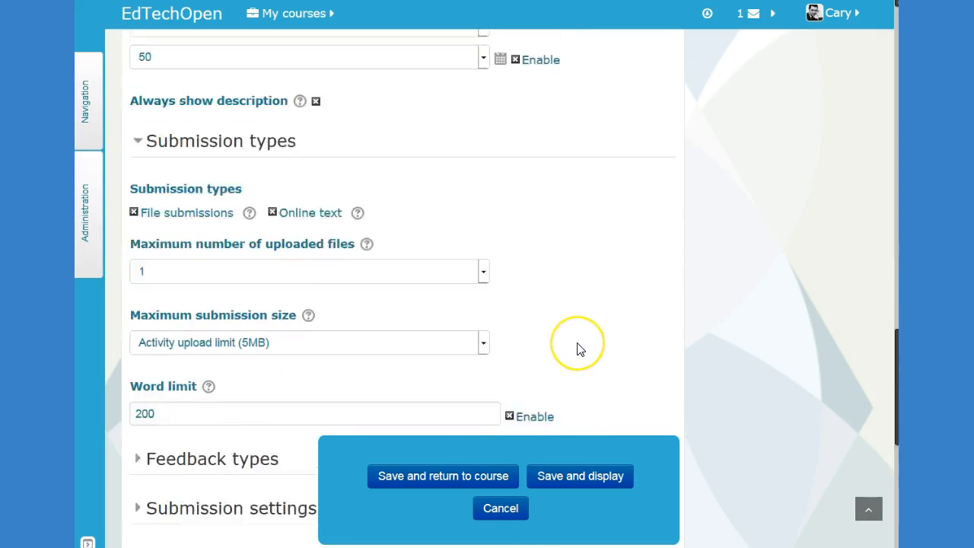
scroll(578, 349, "down", 6)
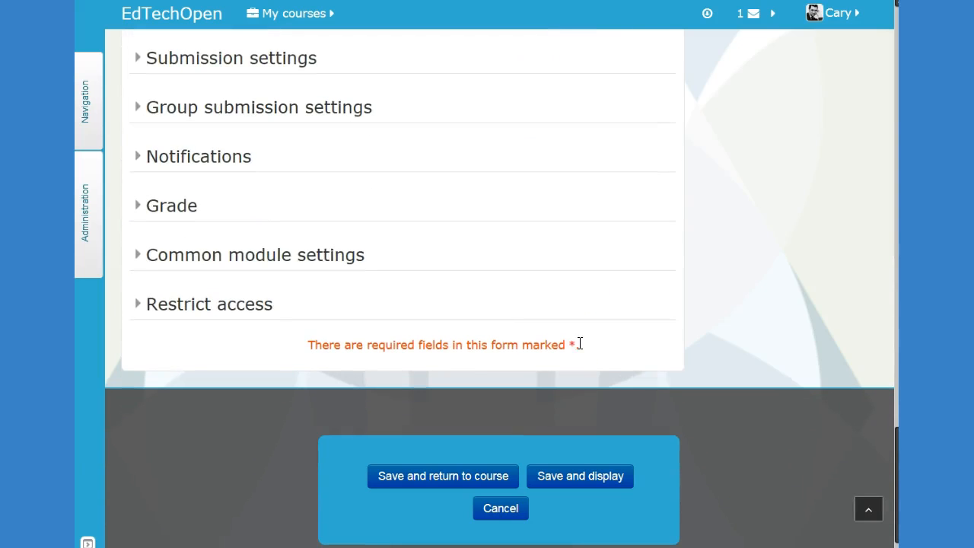
left_click(178, 309)
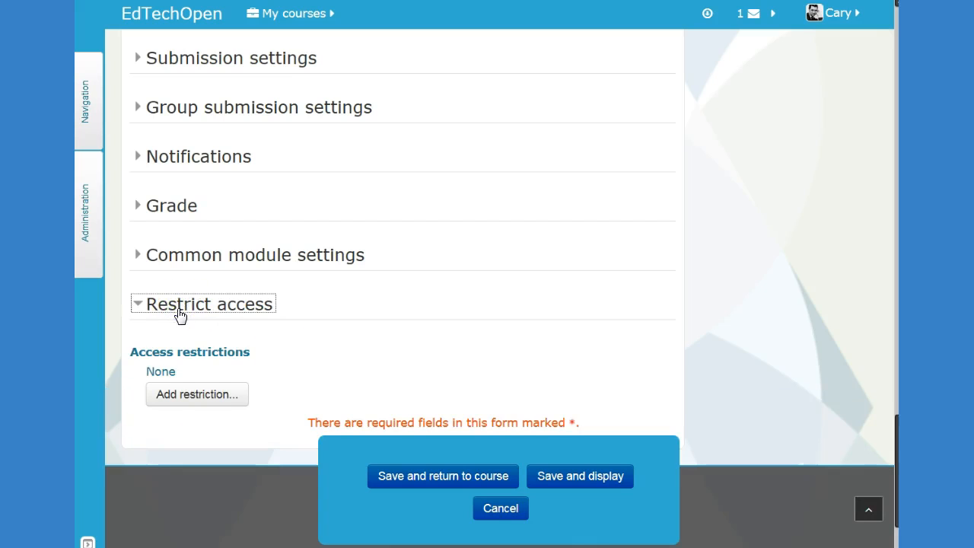
scroll(333, 359, "down", 2)
left_click(217, 318)
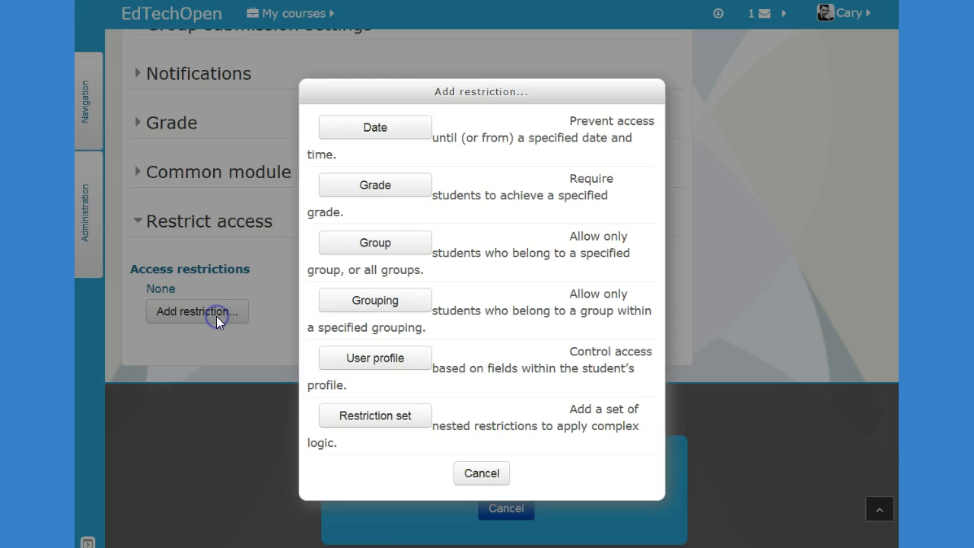
left_click(375, 246)
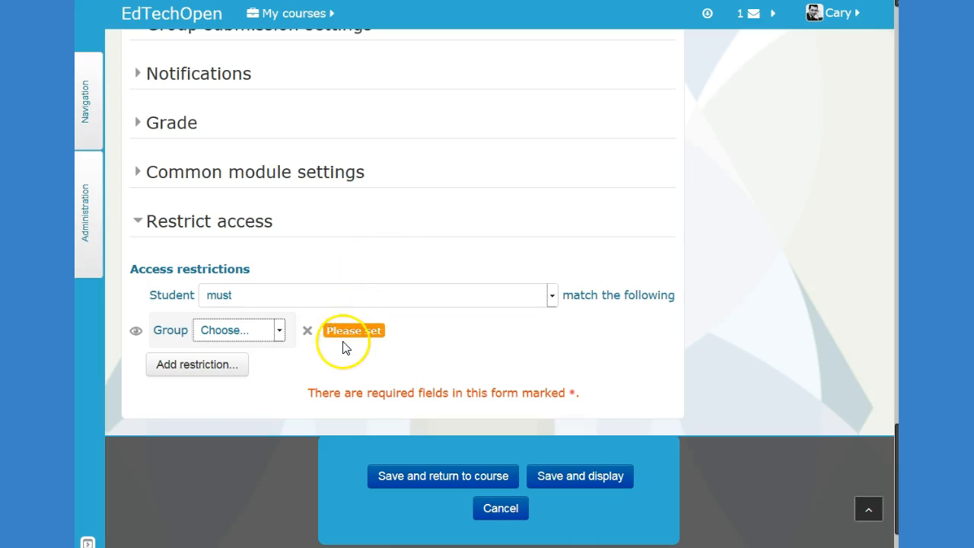
- Limit the assignment's access to students in Group A and save, returning to the course
left_click(278, 331)
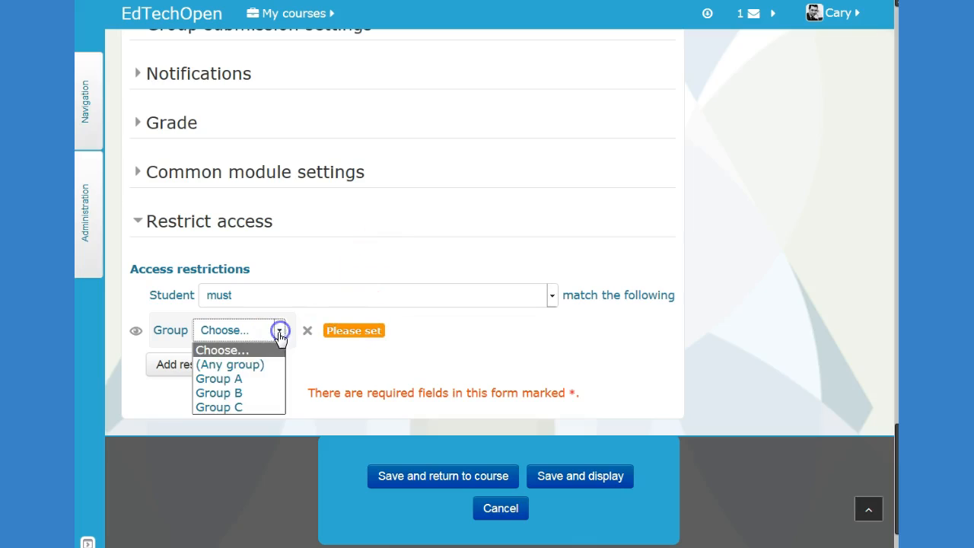
left_click(259, 379)
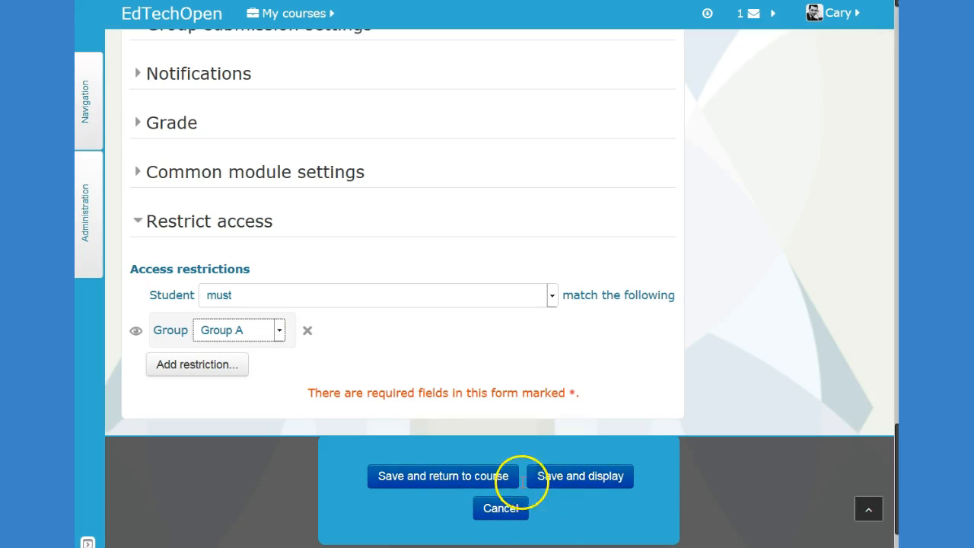
left_click(490, 480)
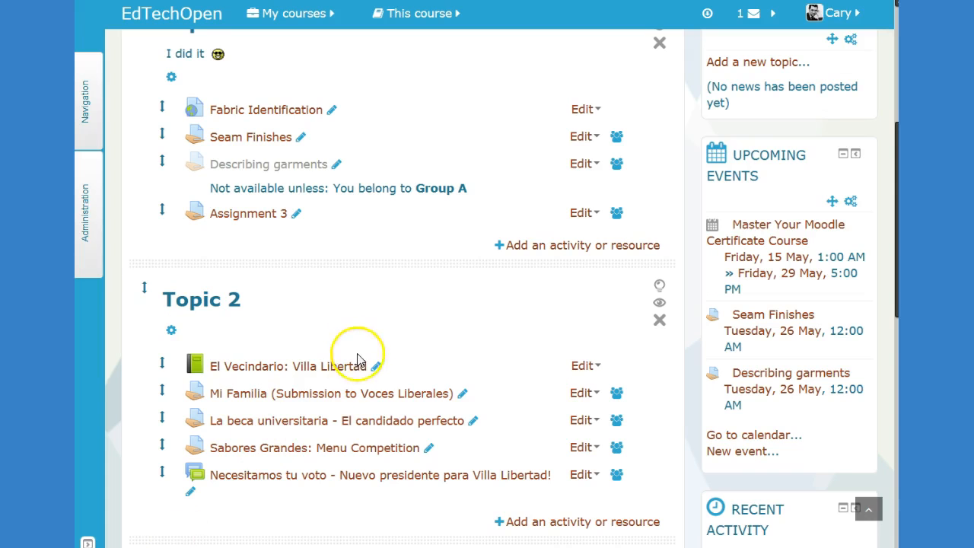
- Reopen the "Describing garments" settings, hide the Group A restricted activity entirely from students outside the group, and save back to the course
left_click(579, 164)
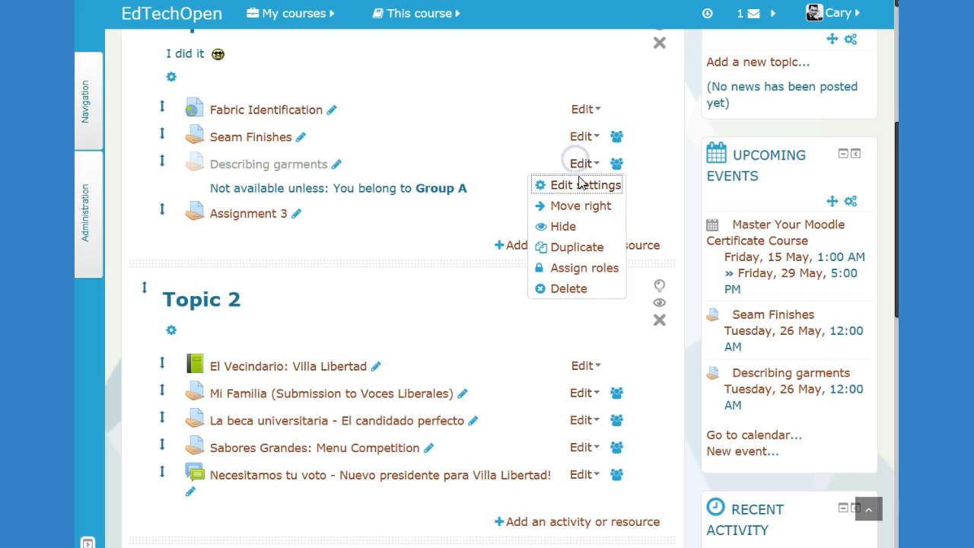
left_click(580, 186)
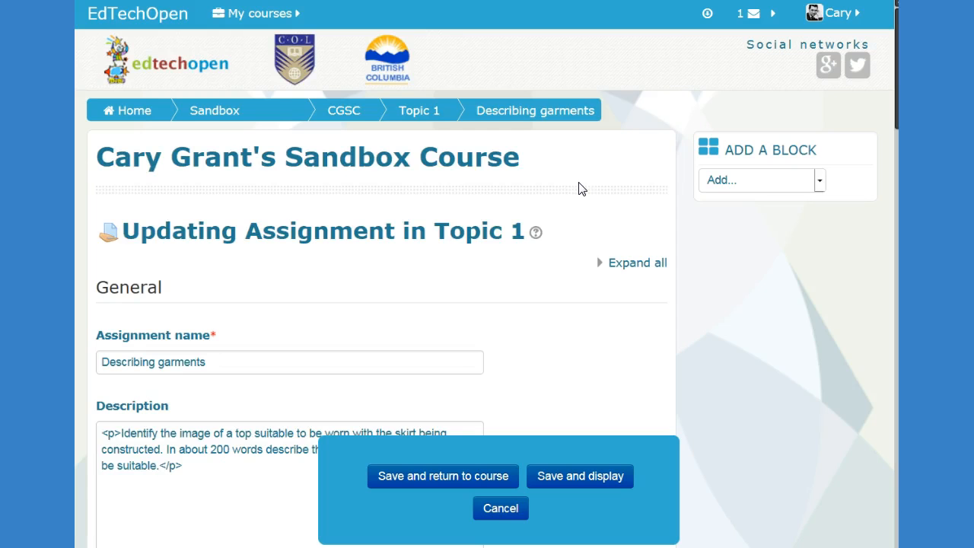
scroll(522, 301, "down", 10)
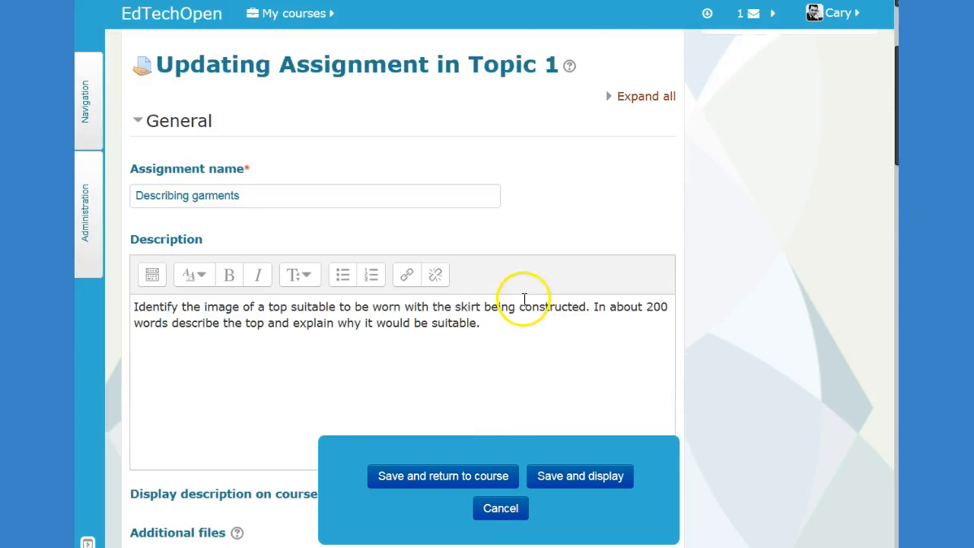
scroll(515, 342, "down", 15)
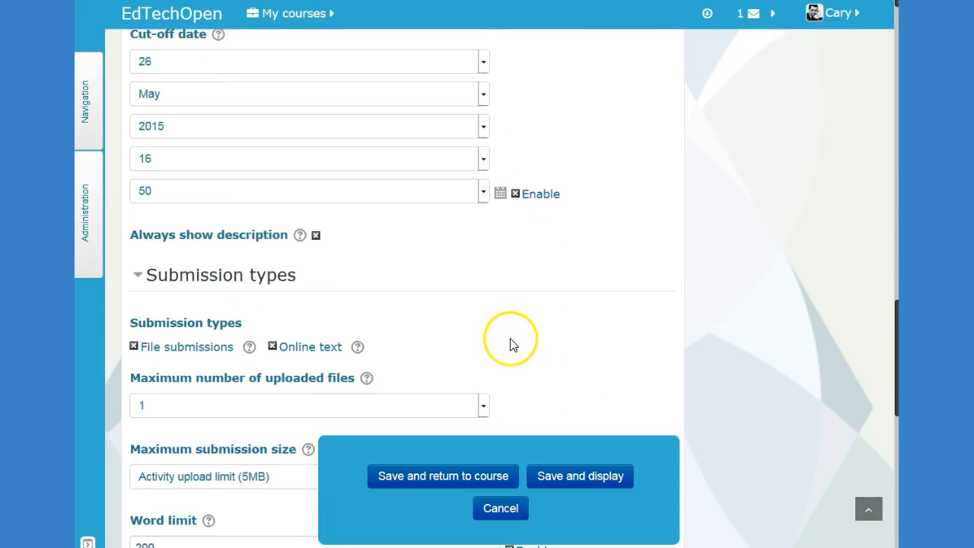
scroll(411, 323, "down", 2)
left_click(220, 303)
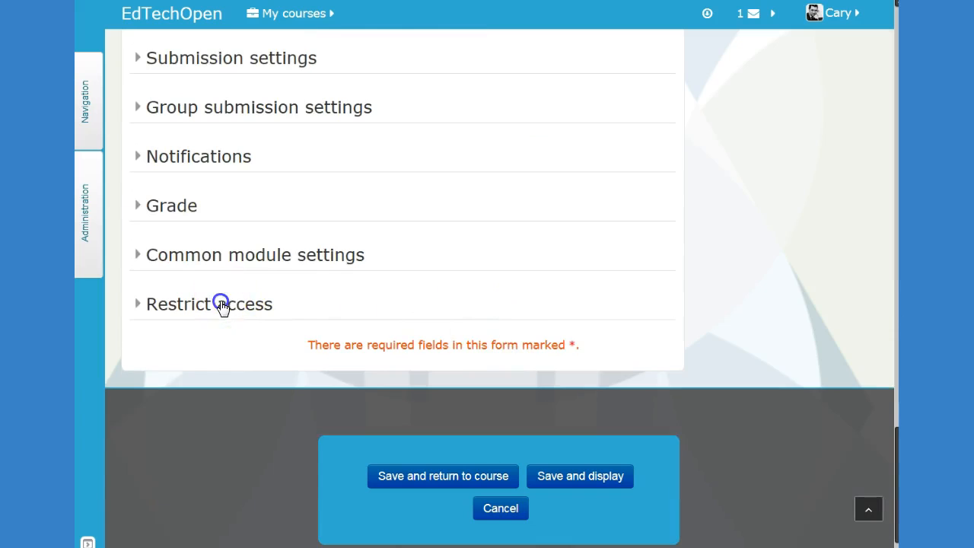
scroll(324, 339, "down", 1)
scroll(328, 339, "down", 1)
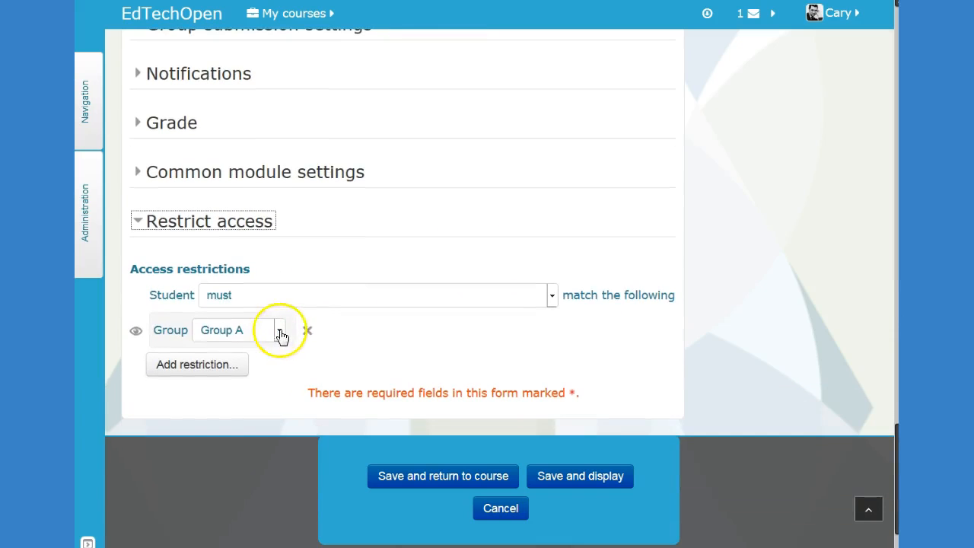
left_click(136, 333)
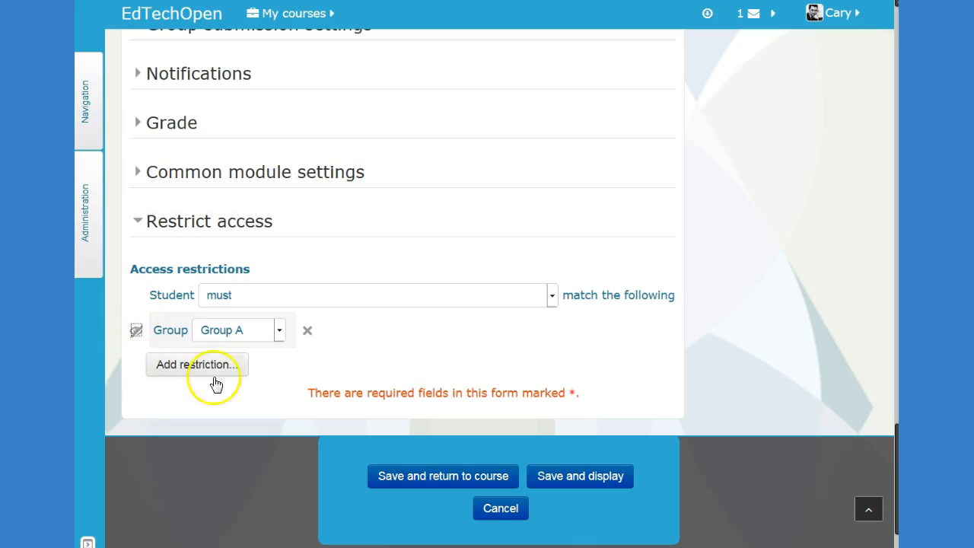
left_click(491, 481)
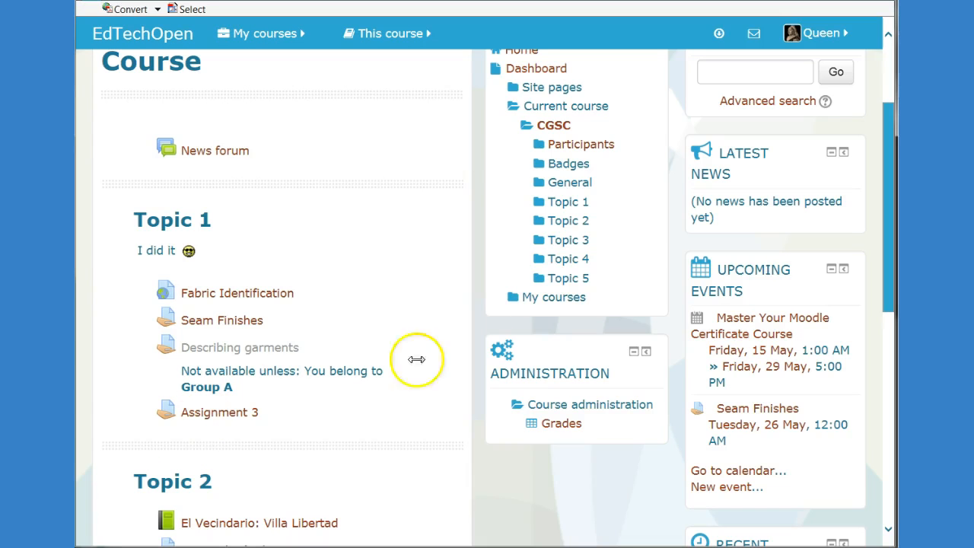
- Reload the sandbox course in the student's account and check which activities are listed in Topic 1
left_click(828, 36)
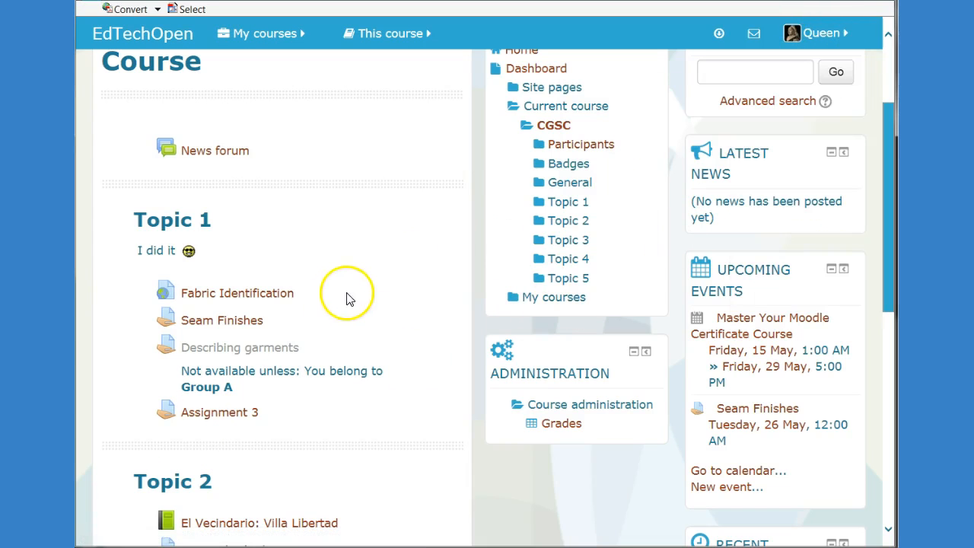
left_click(303, 43)
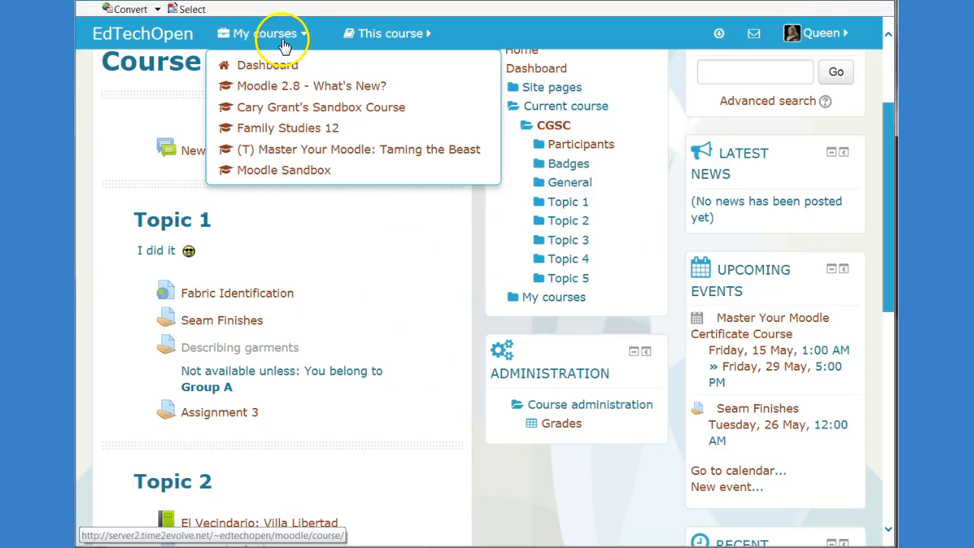
left_click(279, 108)
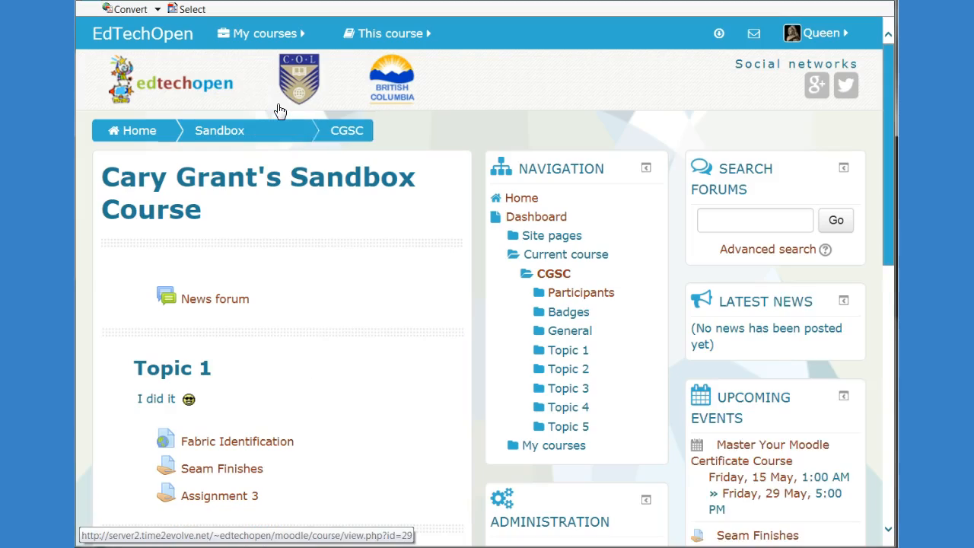
scroll(318, 460, "down", 2)
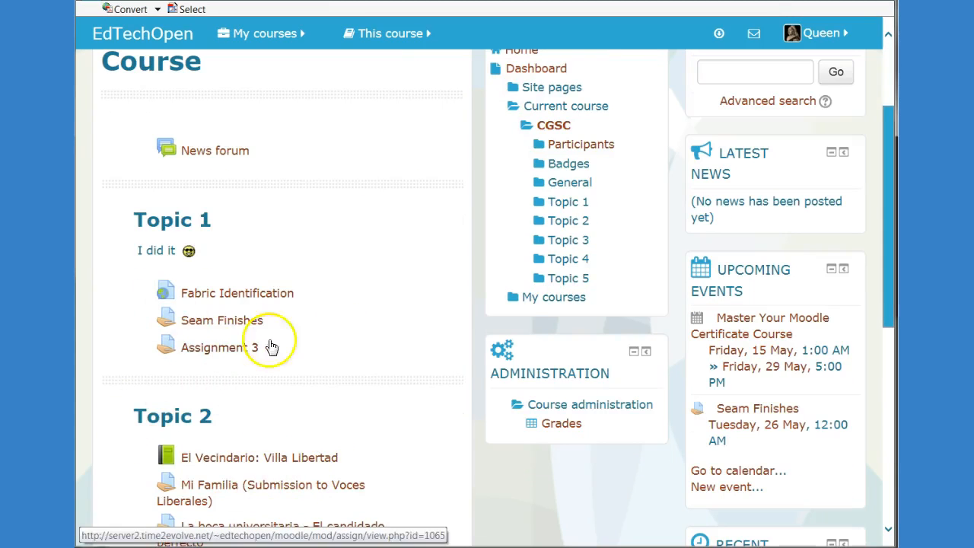